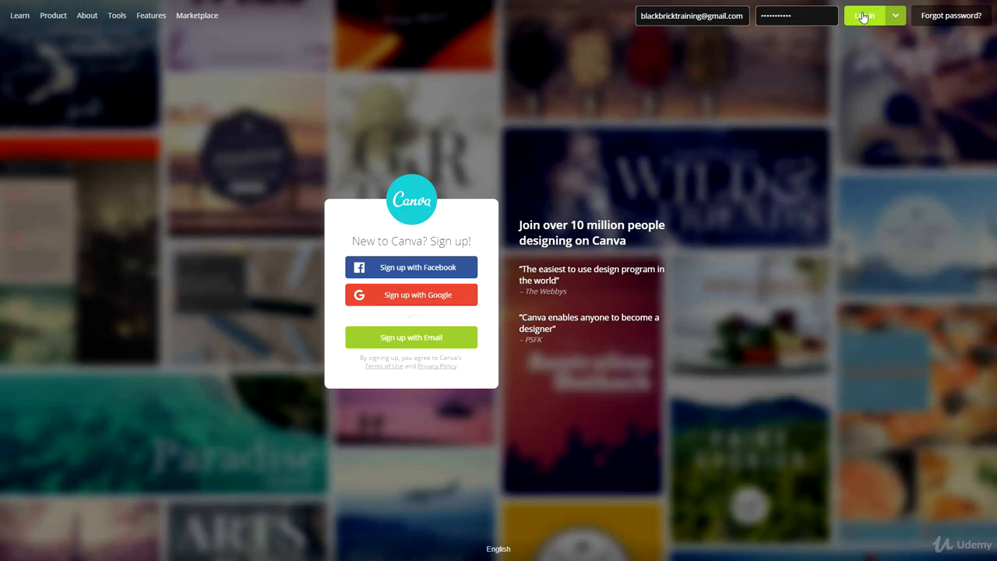
Log in to the Canva account with the credentials already filled in
{"action": "left_click", "coordinate": [863, 16]}
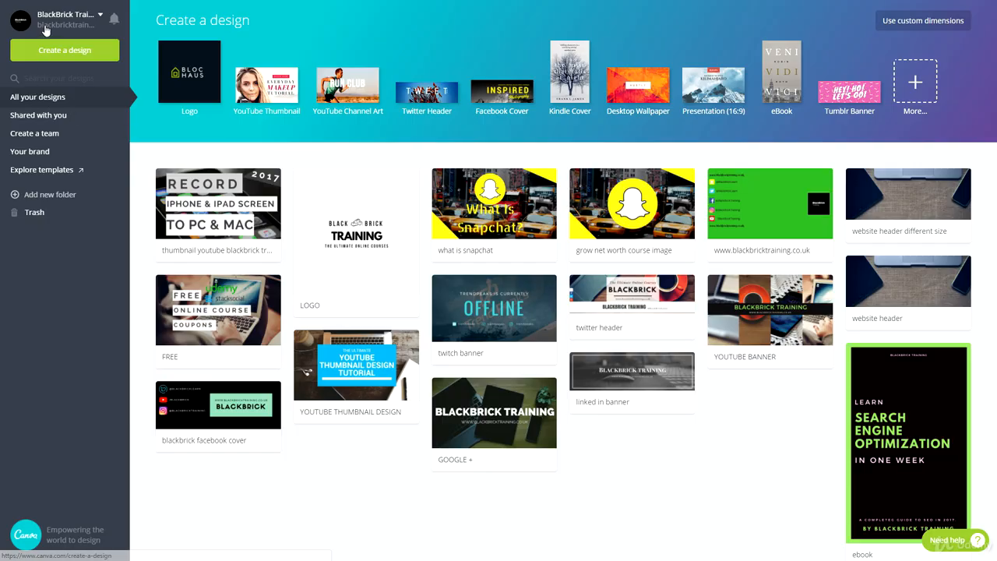
Look at the account options and at the actions offered for the first saved YouTube thumbnail design, and dismiss both
{"action": "left_click", "coordinate": [99, 16]}
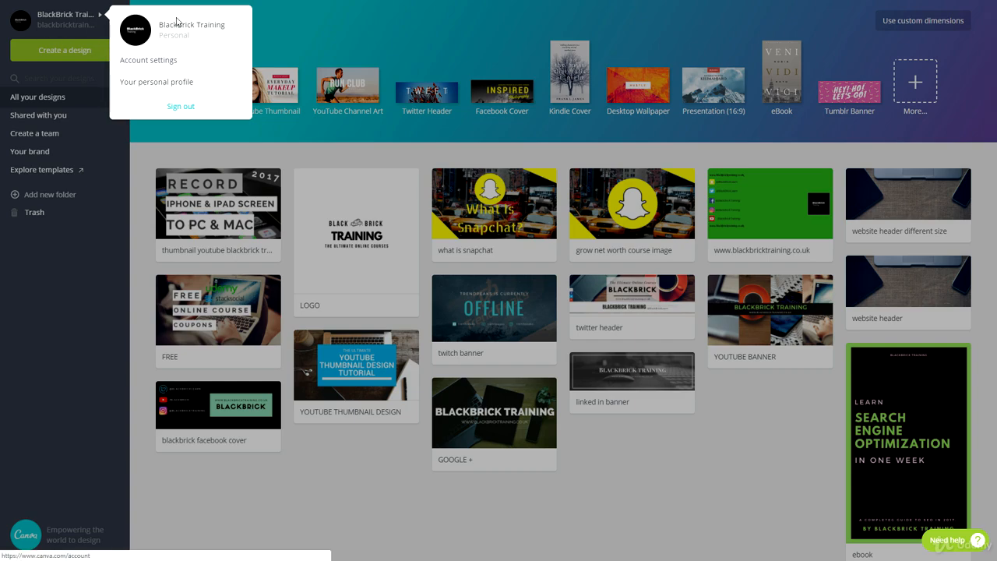
{"action": "left_click", "coordinate": [282, 44]}
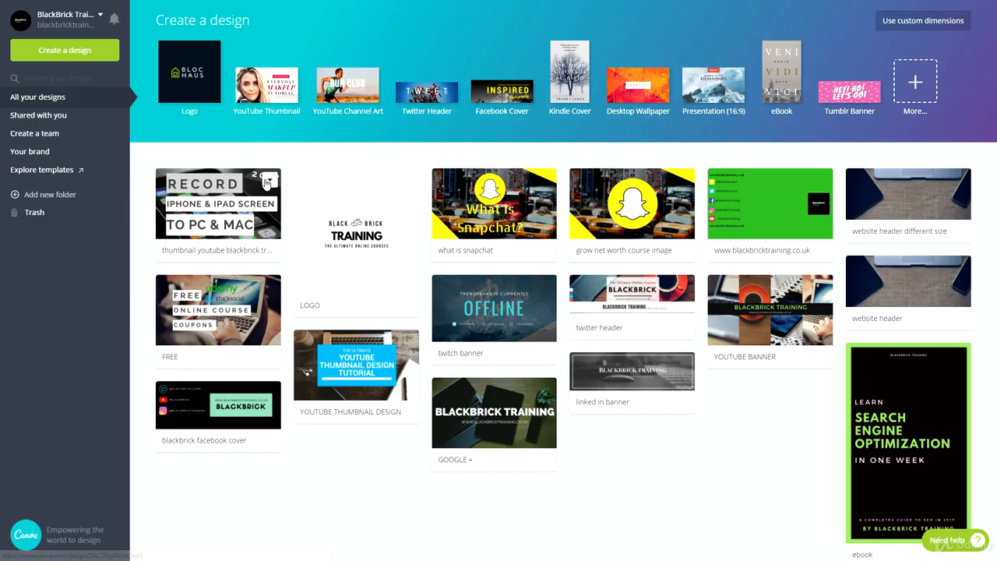
{"action": "left_click", "coordinate": [267, 180]}
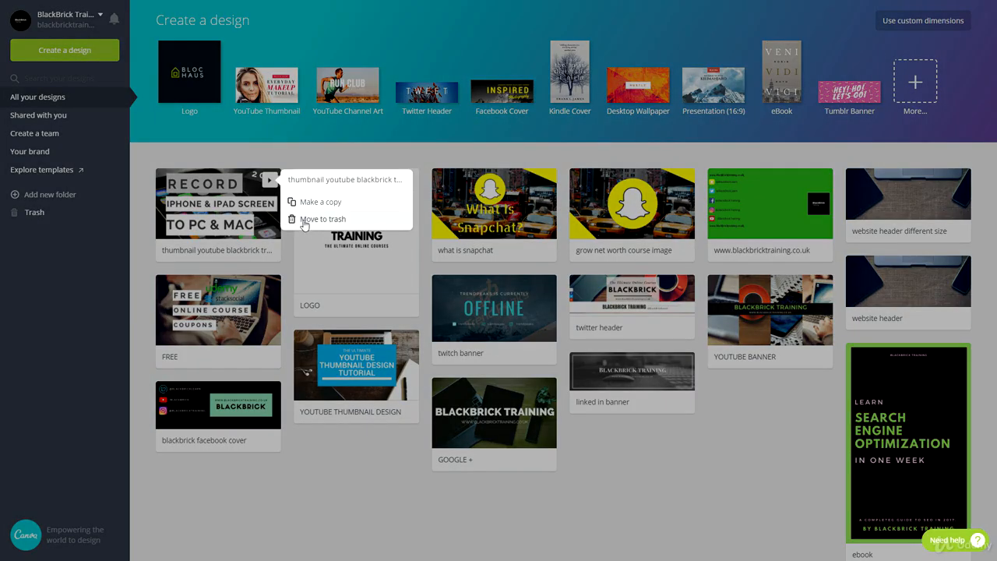
{"action": "left_click", "coordinate": [725, 482]}
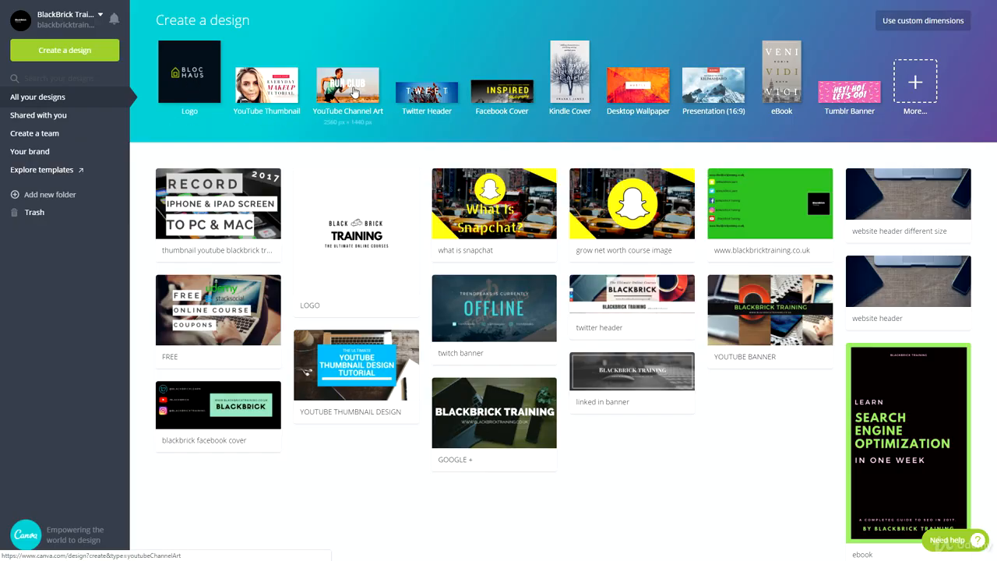
Browse the full list of design types and create a new YouTube Thumbnail design
{"action": "left_click", "coordinate": [911, 81]}
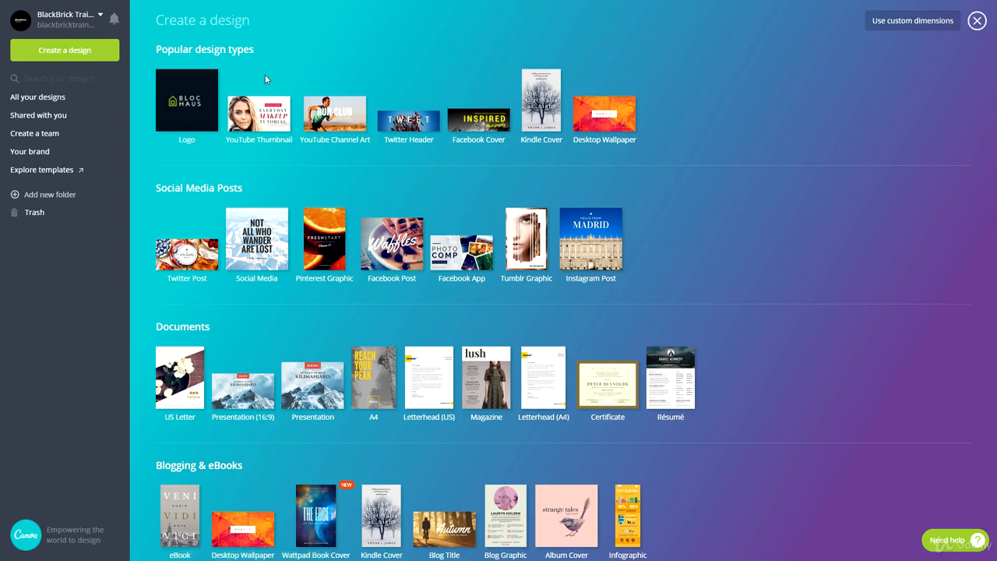
{"action": "scroll", "coordinate": [194, 132], "scroll_direction": "down", "scroll_amount": 2}
{"action": "scroll", "coordinate": [196, 135], "scroll_direction": "down", "scroll_amount": 1}
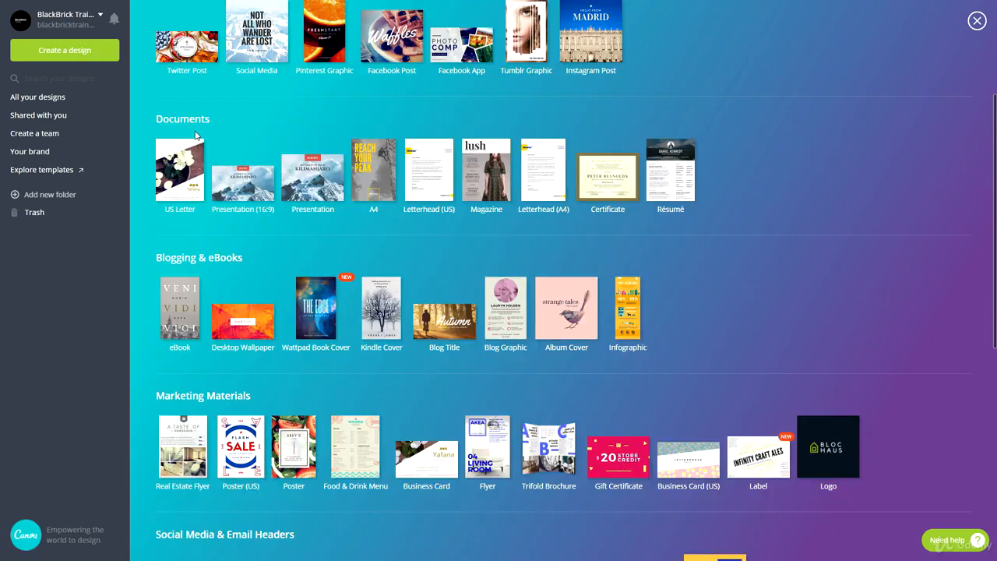
{"action": "scroll", "coordinate": [194, 134], "scroll_direction": "down", "scroll_amount": 1}
{"action": "scroll", "coordinate": [197, 97], "scroll_direction": "down", "scroll_amount": 1}
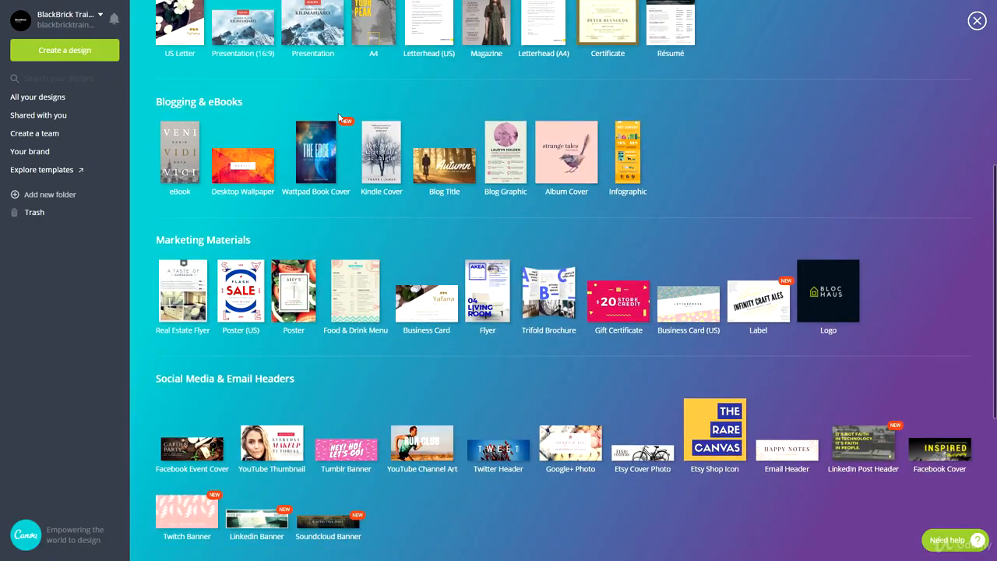
{"action": "scroll", "coordinate": [339, 117], "scroll_direction": "down", "scroll_amount": 4}
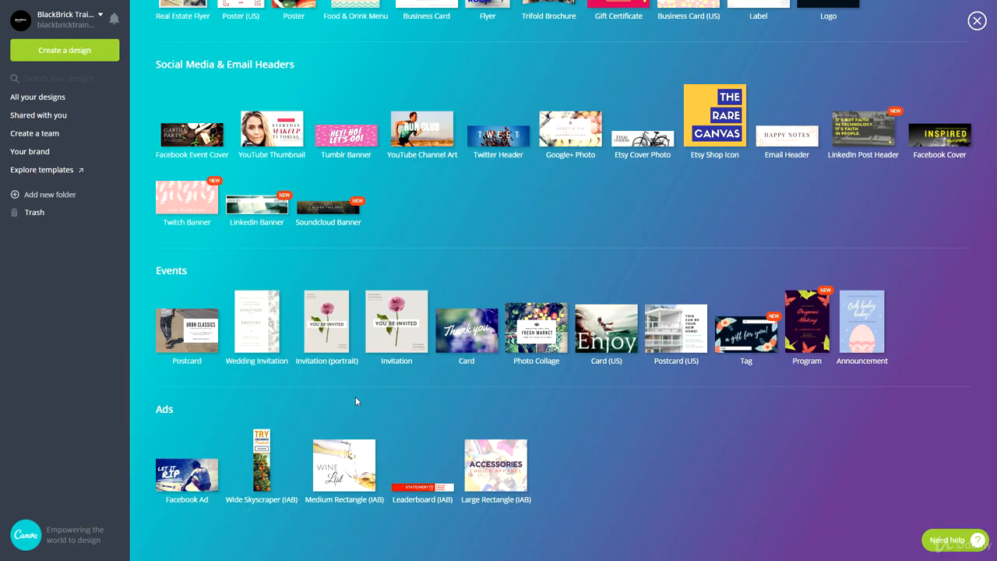
{"action": "scroll", "coordinate": [427, 410], "scroll_direction": "up", "scroll_amount": 3}
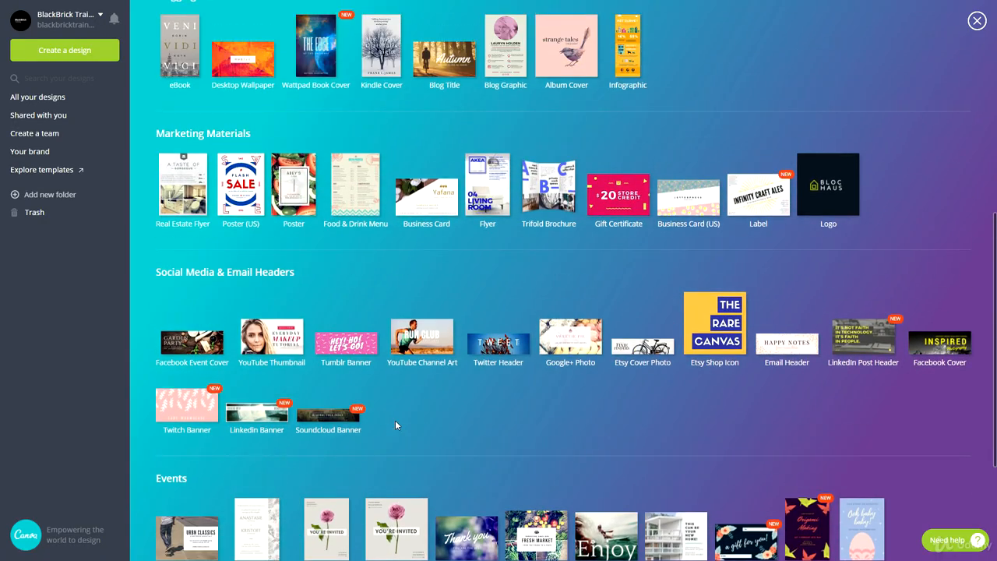
{"action": "left_click", "coordinate": [287, 343]}
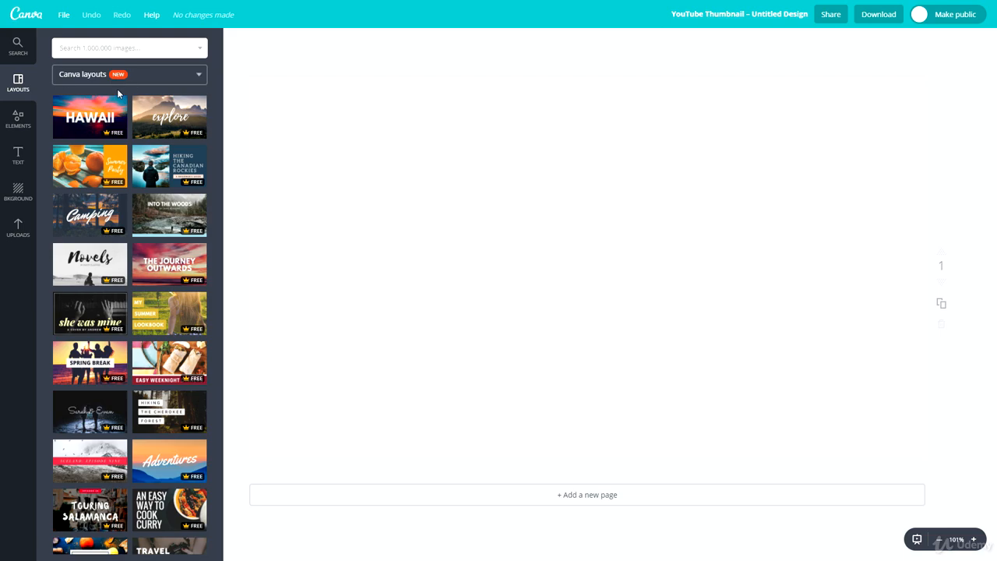
Apply the "explore" layout to the blank page, undo, redo and undo it again, and check the file options in between
{"action": "left_click", "coordinate": [161, 122]}
{"action": "left_click", "coordinate": [427, 198]}
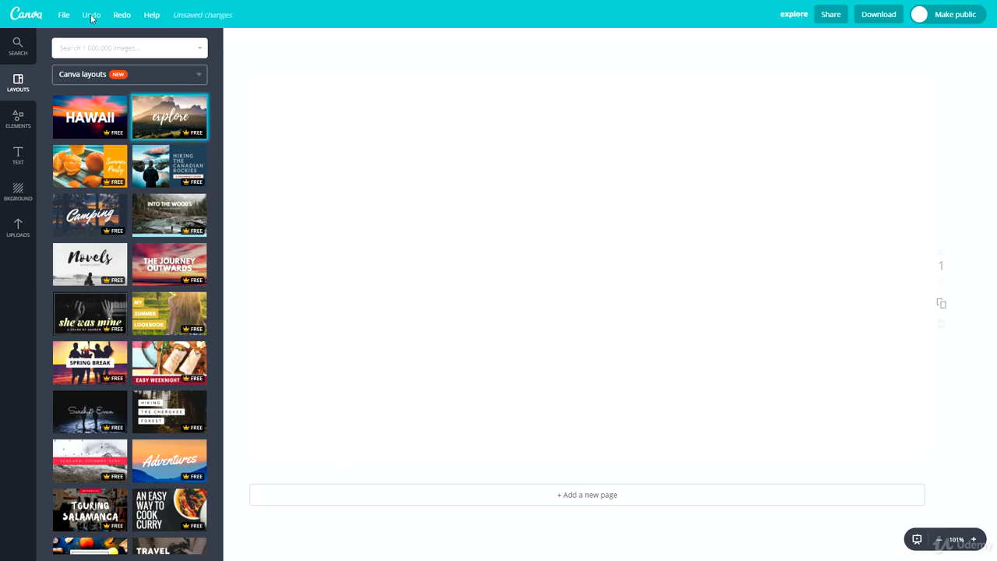
{"action": "left_click", "coordinate": [63, 18]}
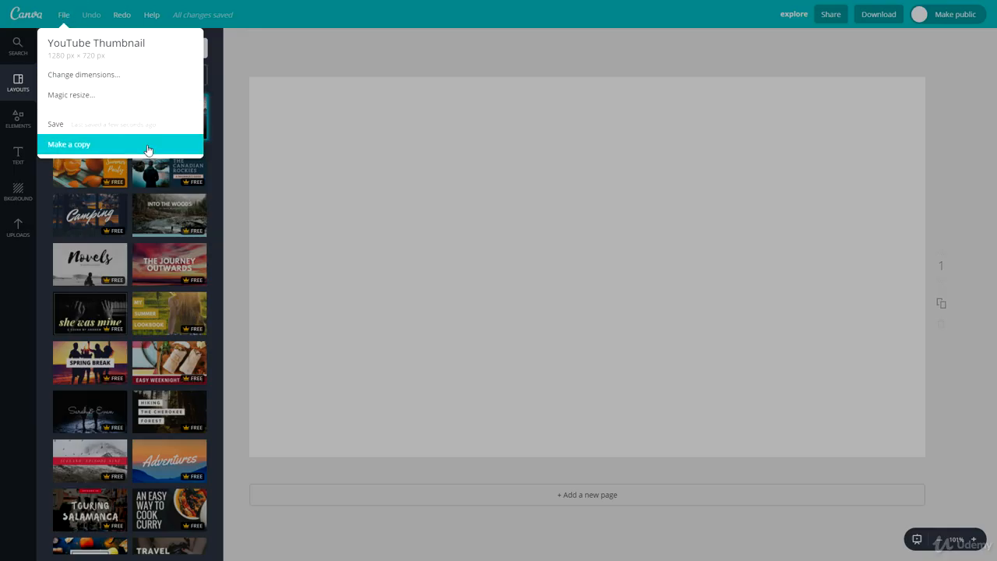
{"action": "left_click", "coordinate": [62, 15]}
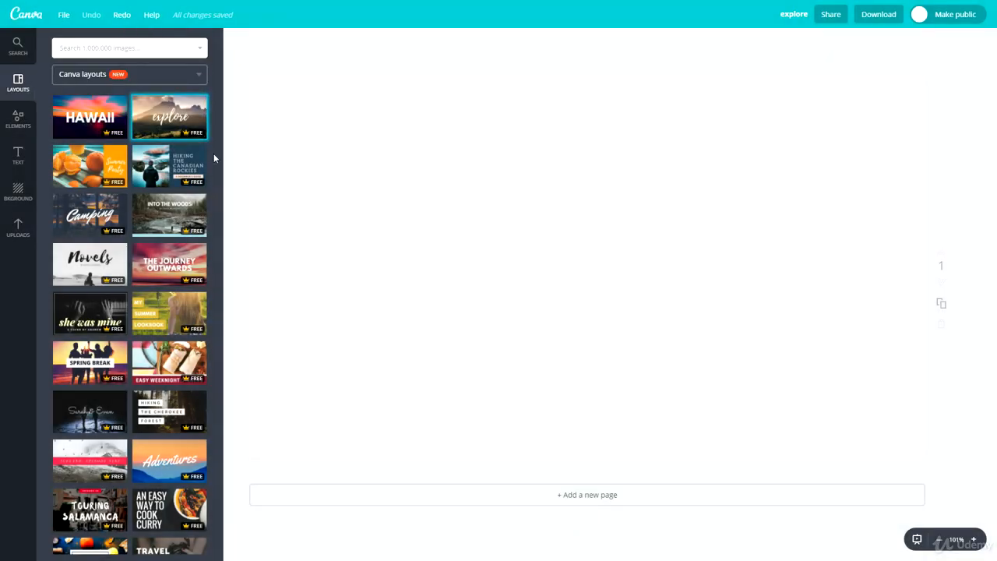
{"action": "left_click", "coordinate": [121, 15]}
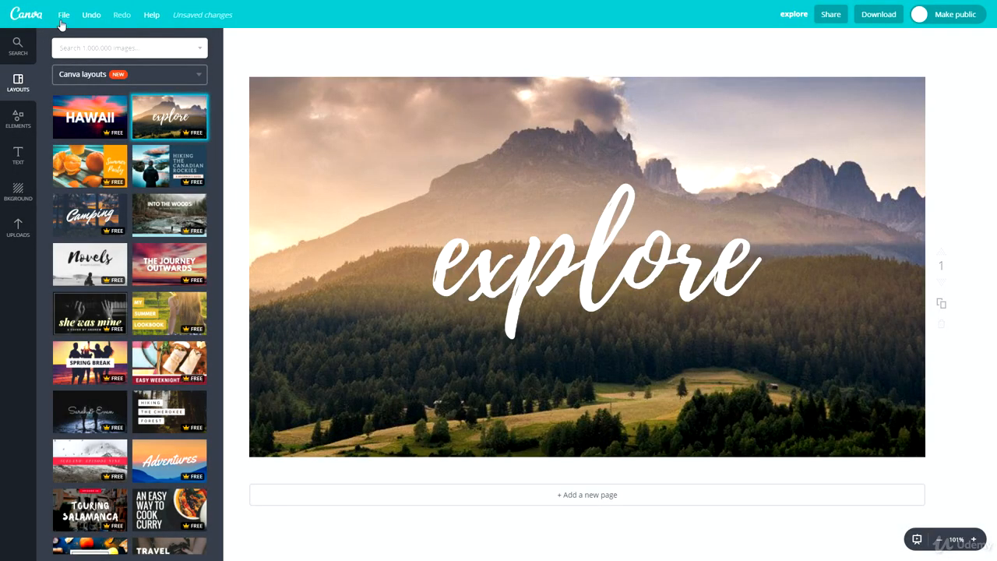
{"action": "left_click", "coordinate": [93, 15]}
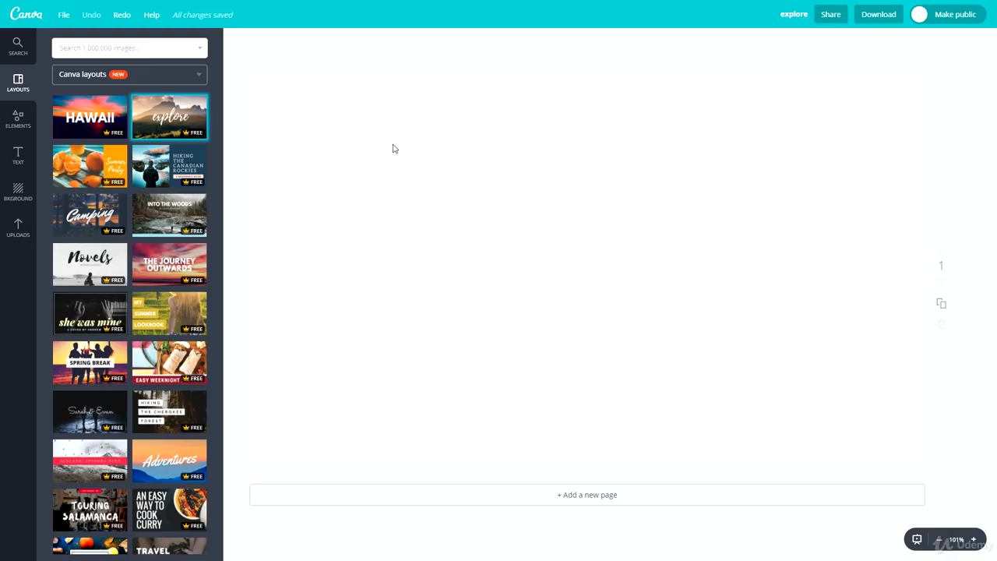
Rename the design to "test file"
{"action": "left_click", "coordinate": [795, 15]}
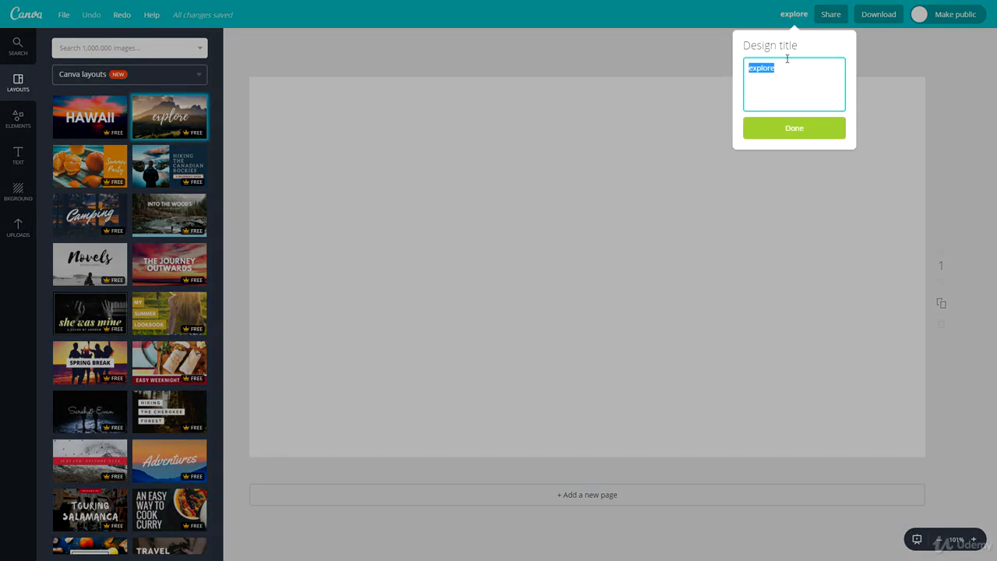
{"action": "type", "text": "test file"}
{"action": "key", "text": "Return"}
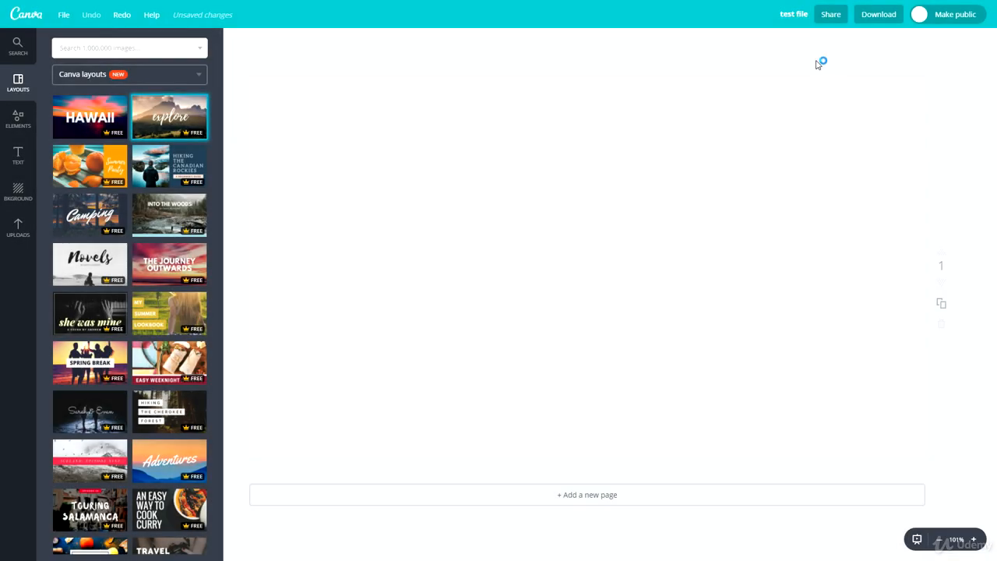
Review the People, Social, Link and Embed options for sharing the design, and close them
{"action": "left_click", "coordinate": [831, 15]}
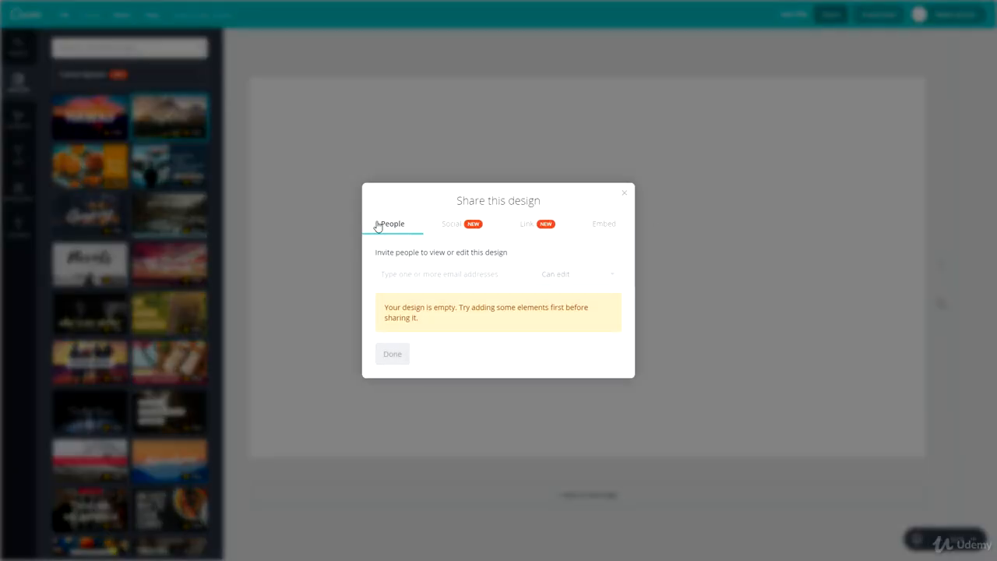
{"action": "left_click", "coordinate": [451, 226]}
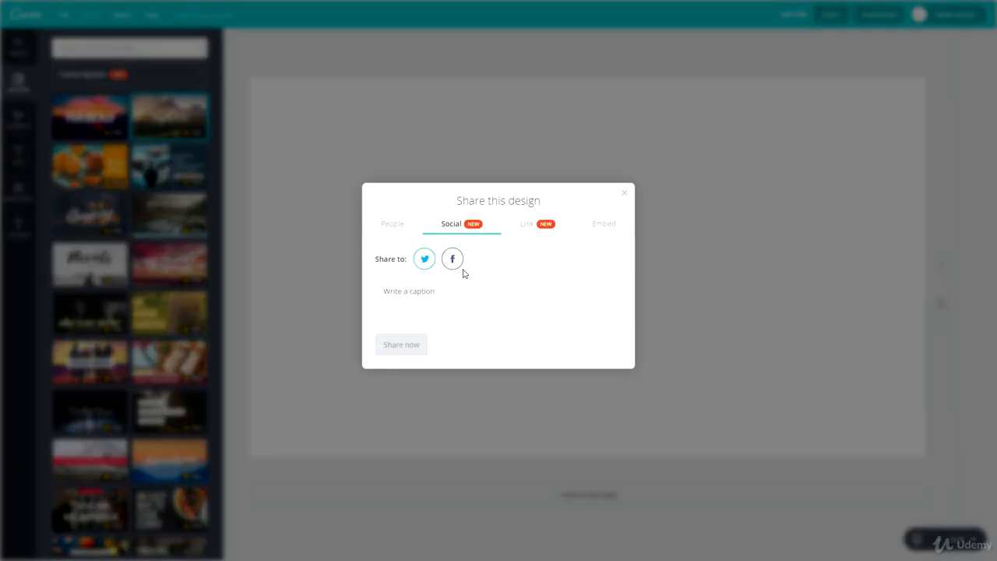
{"action": "left_click", "coordinate": [538, 227]}
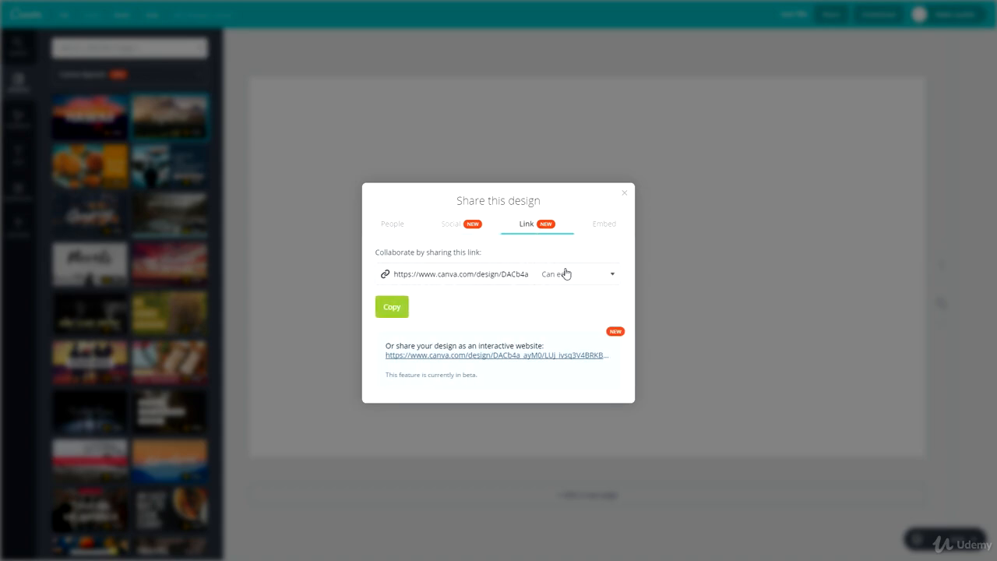
{"action": "left_click", "coordinate": [608, 225]}
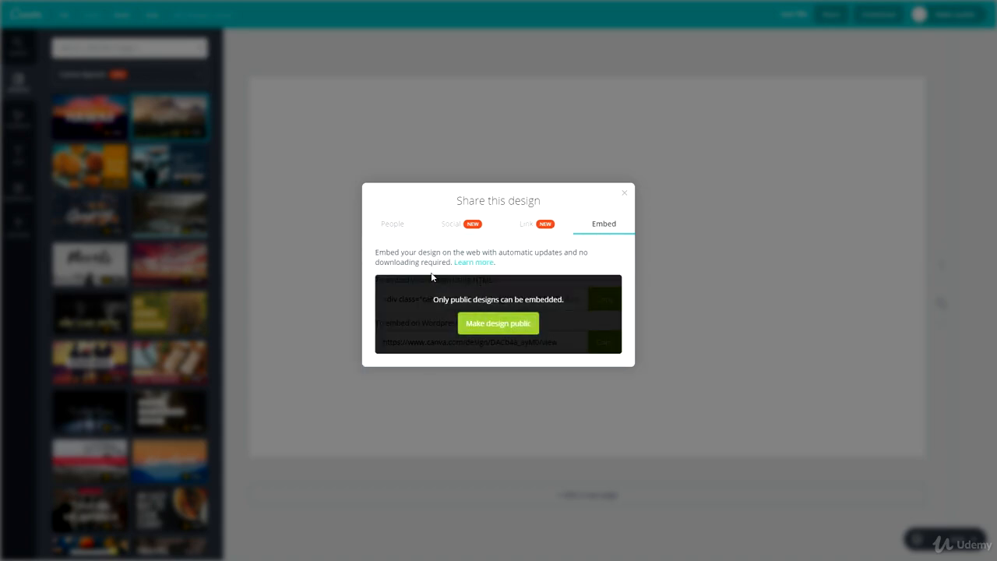
{"action": "left_click", "coordinate": [624, 194]}
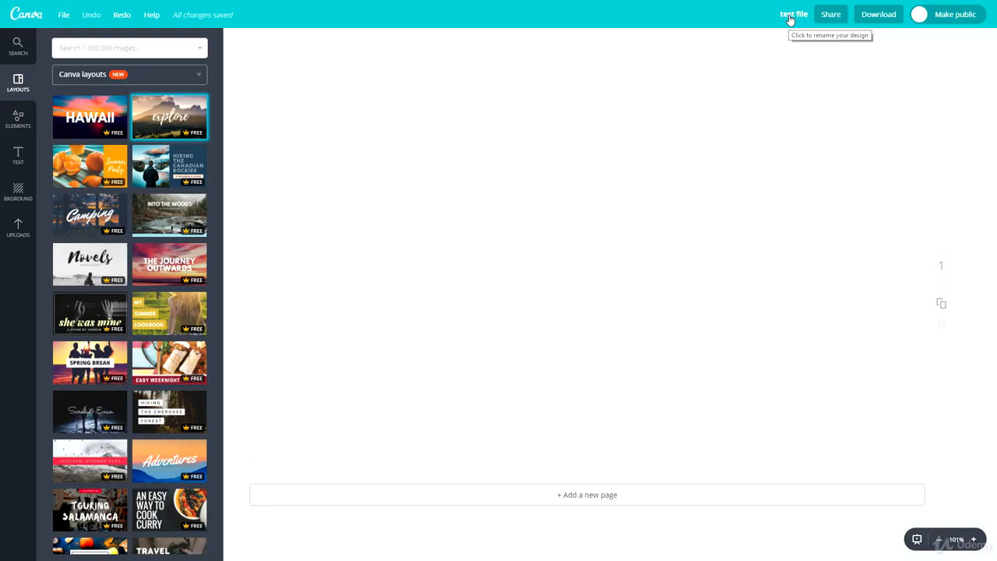
Apply the "explore" layout to the empty page and review the file types offered for downloading the design
{"action": "left_click", "coordinate": [875, 15]}
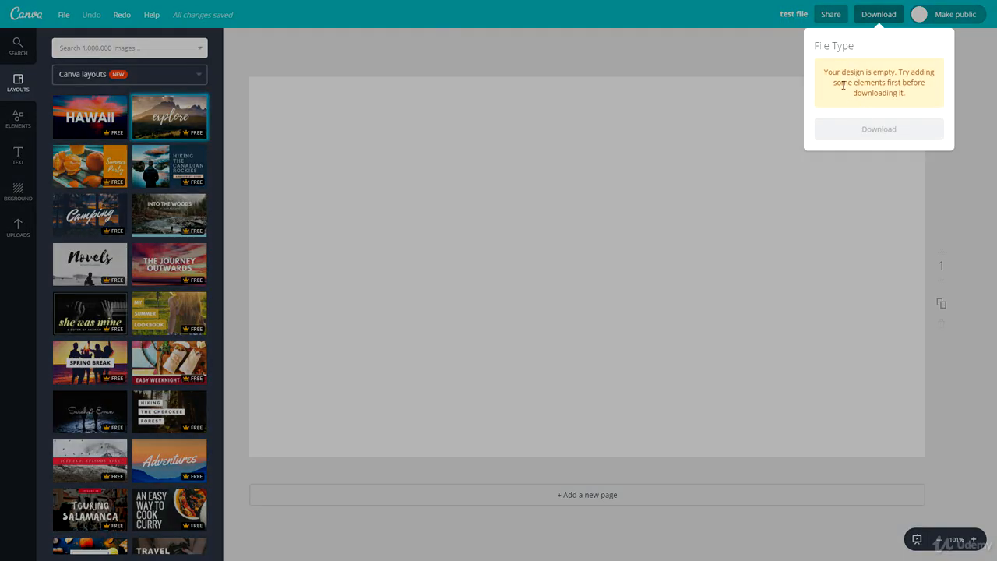
{"action": "left_click", "coordinate": [720, 103]}
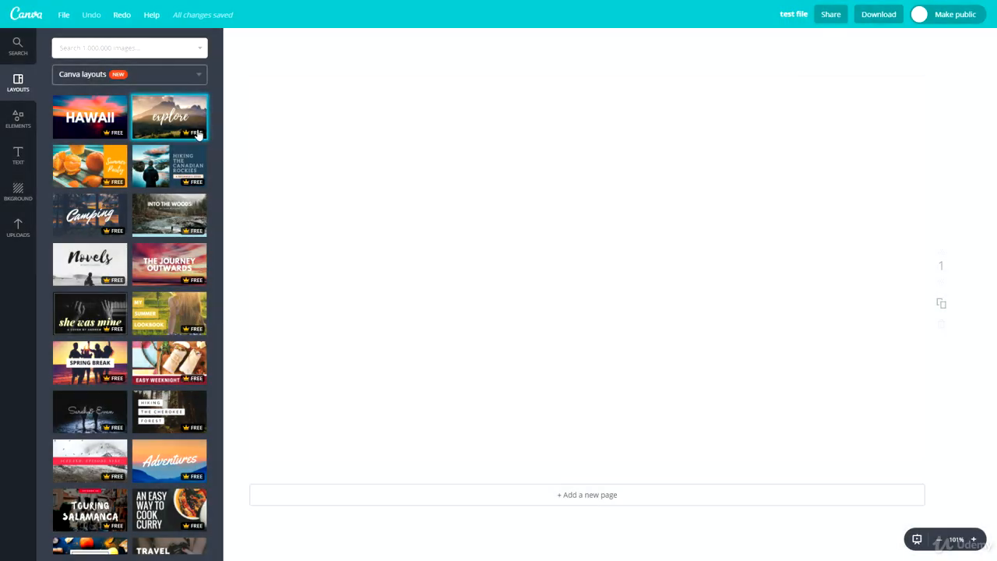
{"action": "left_click", "coordinate": [169, 117]}
{"action": "left_click", "coordinate": [881, 16]}
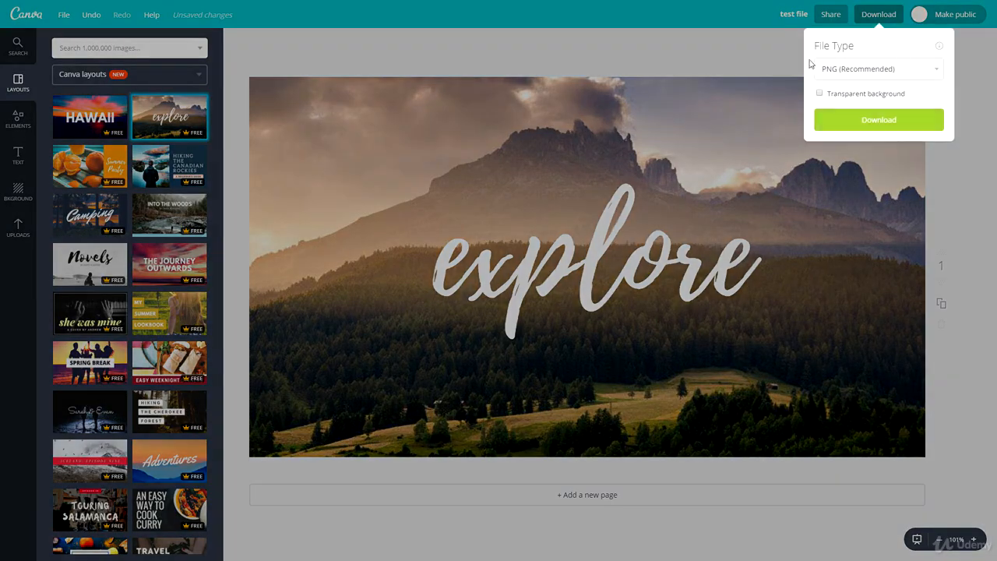
{"action": "left_click", "coordinate": [854, 73]}
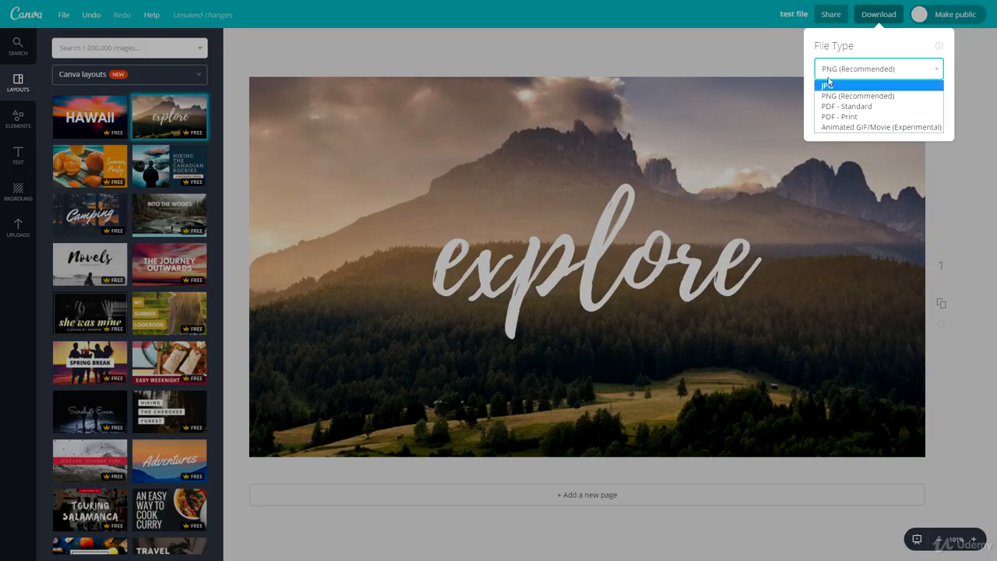
{"action": "left_click", "coordinate": [711, 64]}
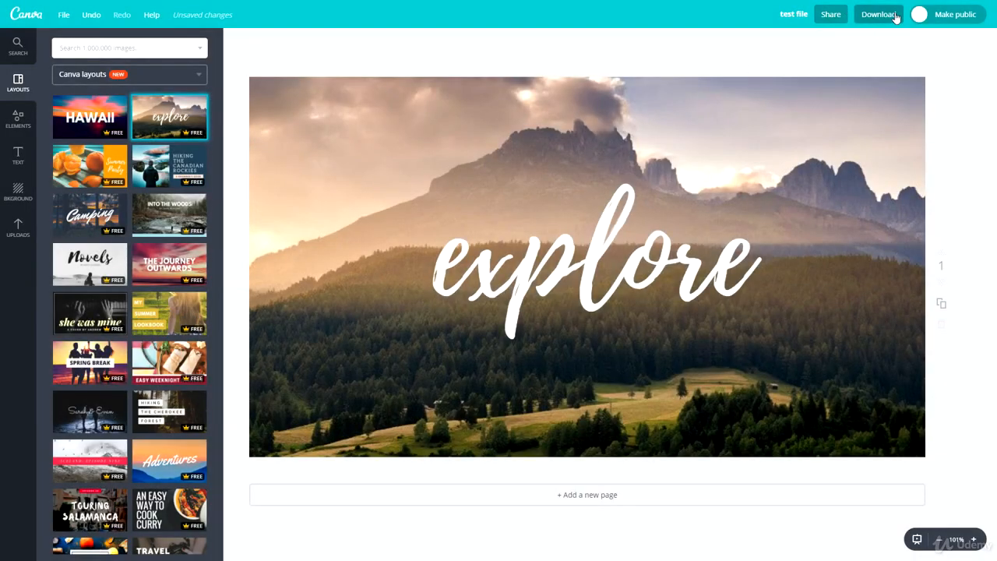
View the options for making the design public or publishing it as a template, and dismiss them without saving
{"action": "left_click", "coordinate": [922, 18]}
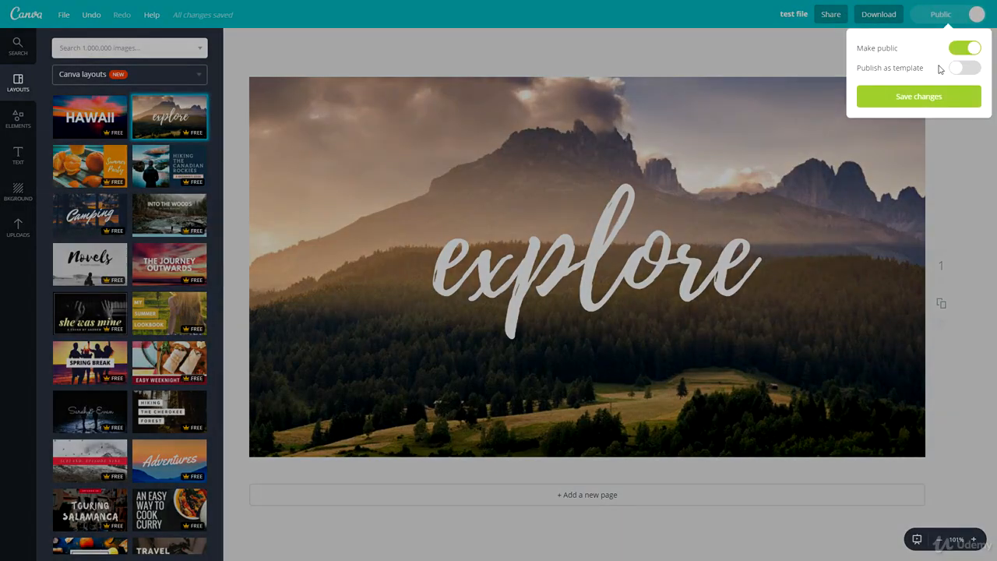
{"action": "left_click", "coordinate": [839, 56]}
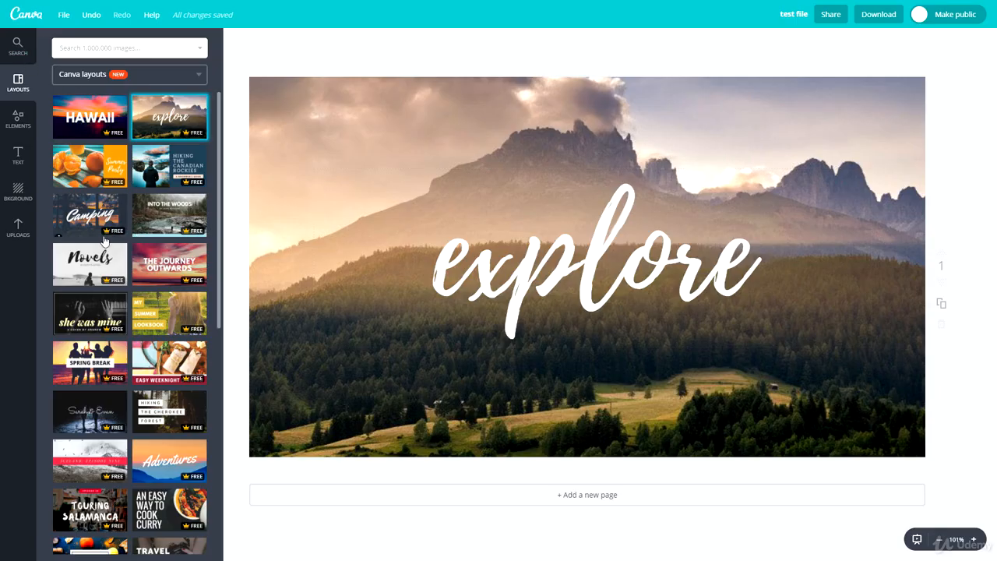
Browse the Canva layouts and apply the "How to cook really yummy burgers" layout to the page
{"action": "scroll", "coordinate": [95, 250], "scroll_direction": "down", "scroll_amount": 1}
{"action": "scroll", "coordinate": [95, 251], "scroll_direction": "down", "scroll_amount": 20}
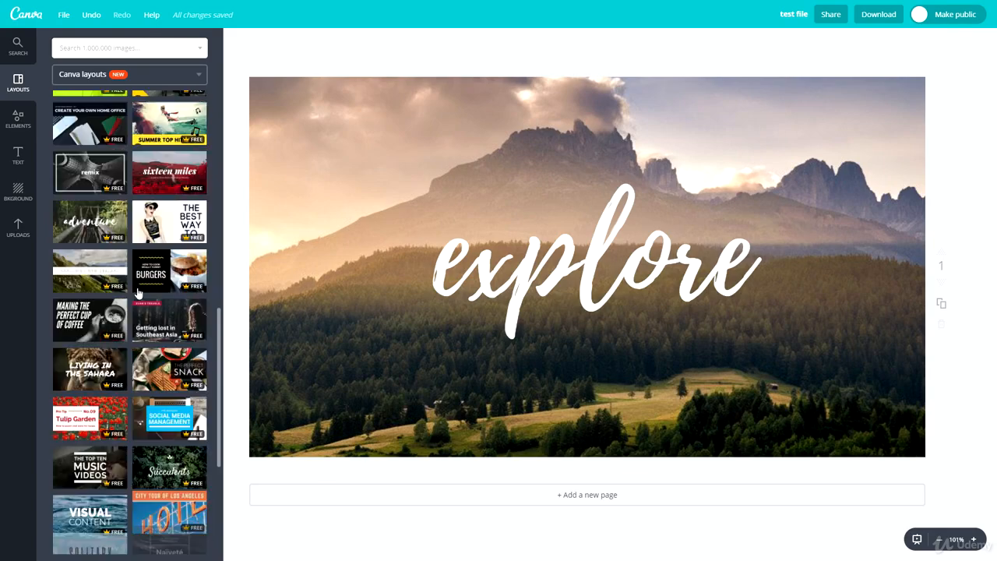
{"action": "scroll", "coordinate": [138, 321], "scroll_direction": "down", "scroll_amount": 2}
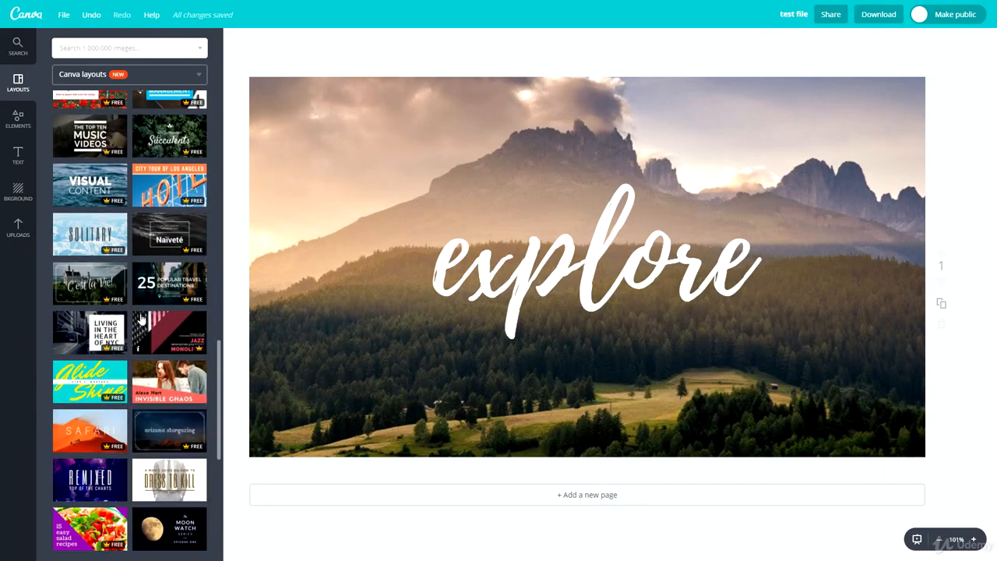
{"action": "scroll", "coordinate": [142, 321], "scroll_direction": "up", "scroll_amount": 10}
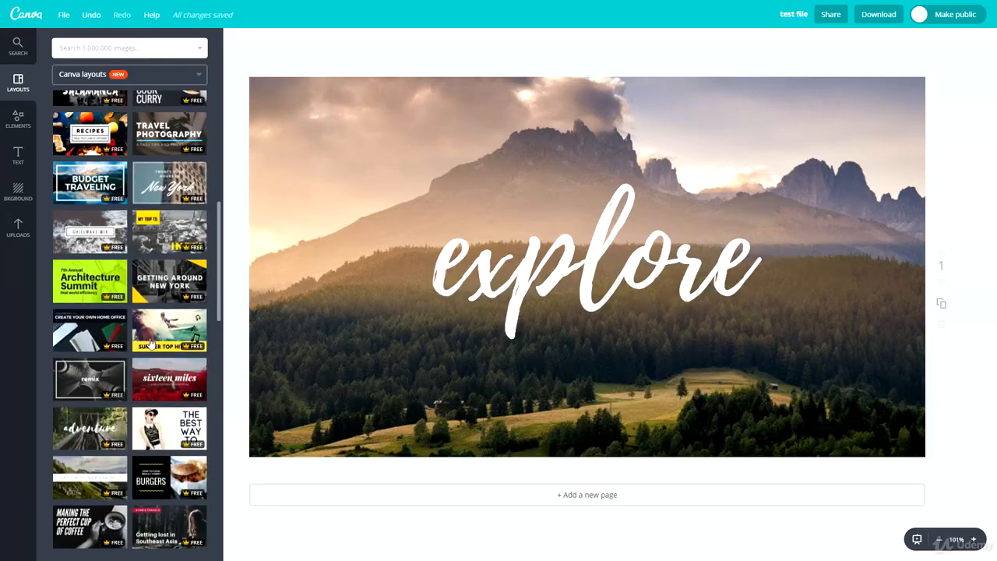
{"action": "scroll", "coordinate": [141, 328], "scroll_direction": "up", "scroll_amount": 2}
{"action": "scroll", "coordinate": [148, 297], "scroll_direction": "down", "scroll_amount": 10}
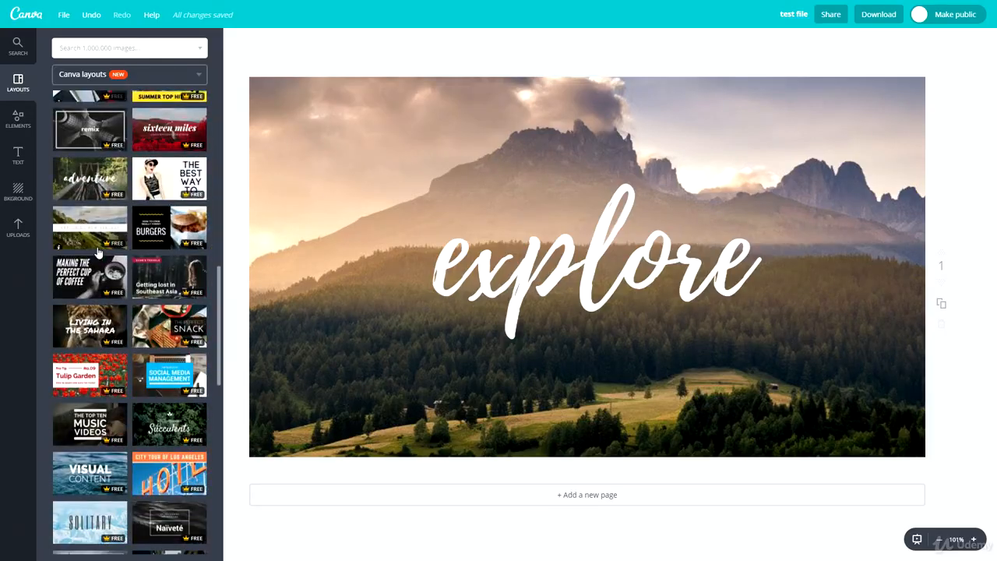
{"action": "left_click", "coordinate": [158, 220]}
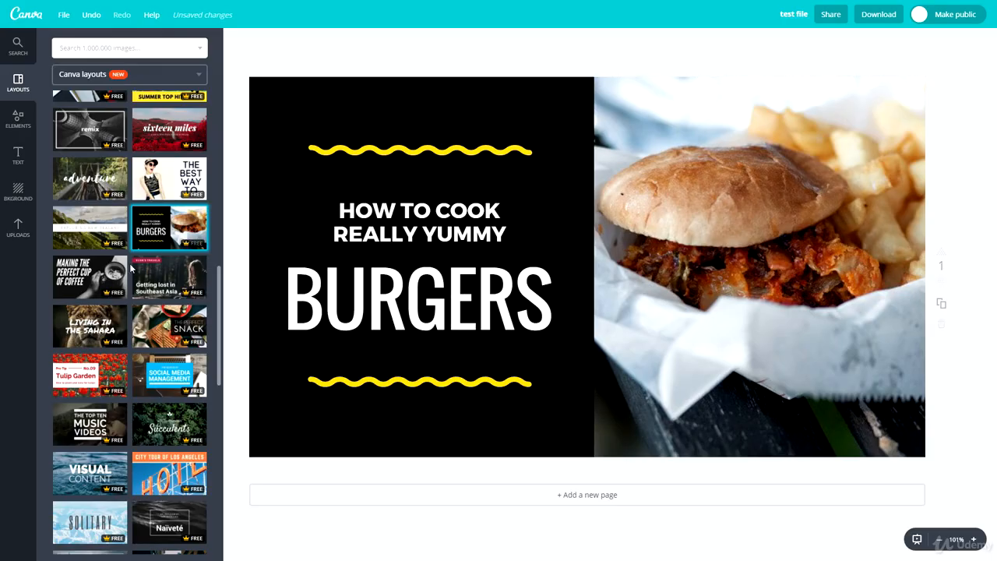
Search the image library for "iphone"
{"action": "scroll", "coordinate": [148, 281], "scroll_direction": "up", "scroll_amount": 3}
{"action": "scroll", "coordinate": [156, 289], "scroll_direction": "up", "scroll_amount": 5}
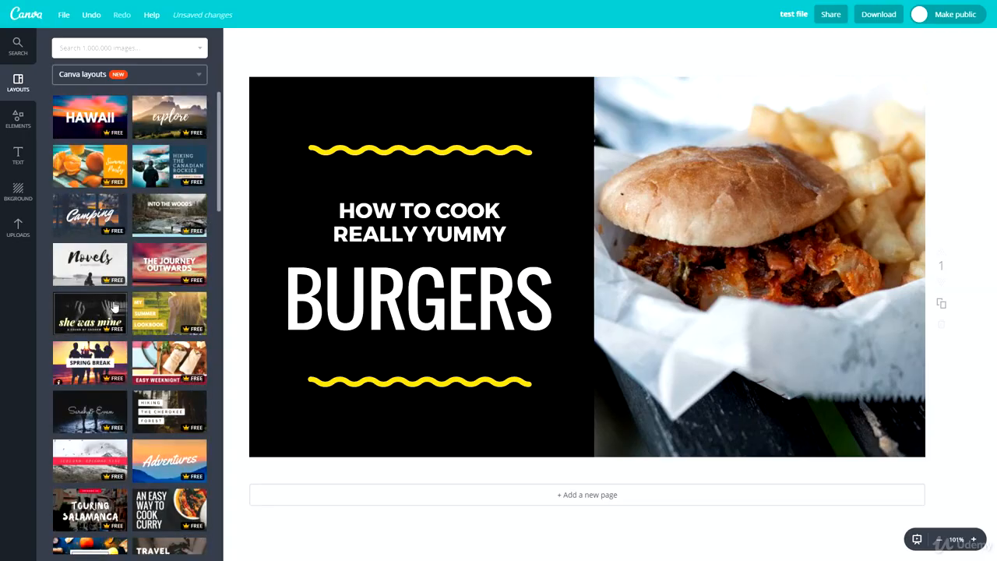
{"action": "left_click", "coordinate": [21, 50]}
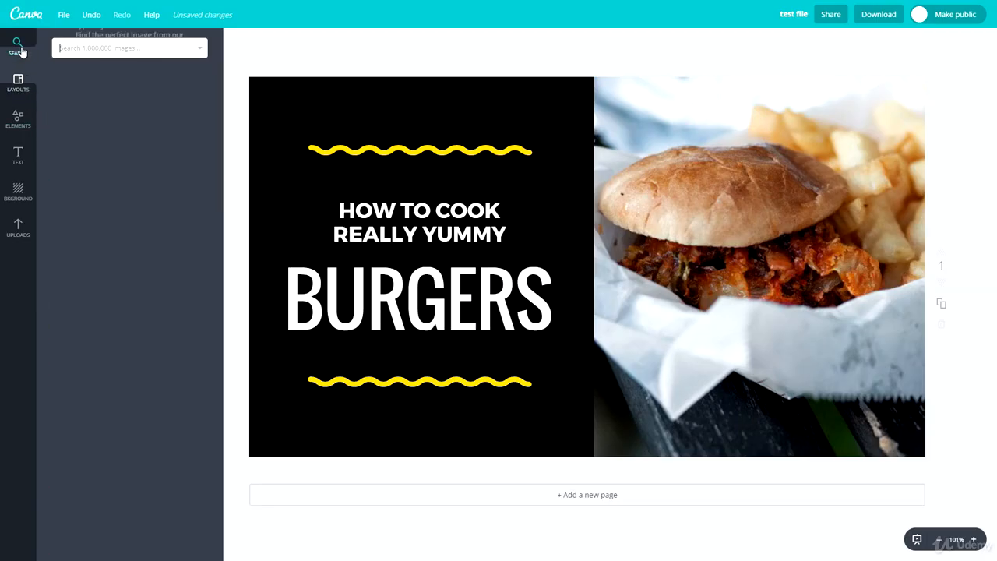
{"action": "left_click", "coordinate": [97, 48]}
{"action": "type", "text": "bphone"}
{"action": "key", "text": "Return"}
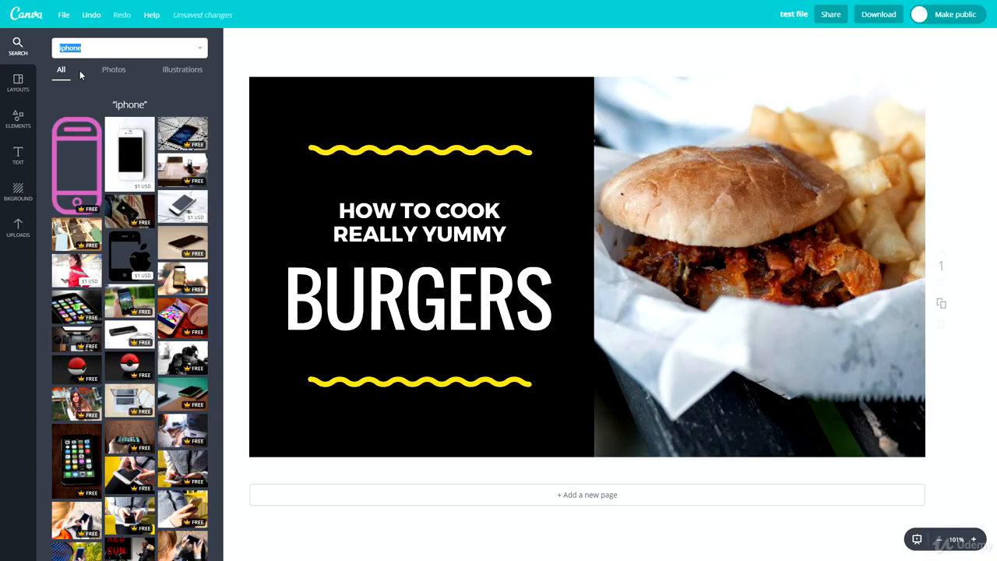
Narrow the "iphone" search results to photos, switch to illustrations, and browse through them
{"action": "left_click", "coordinate": [105, 72]}
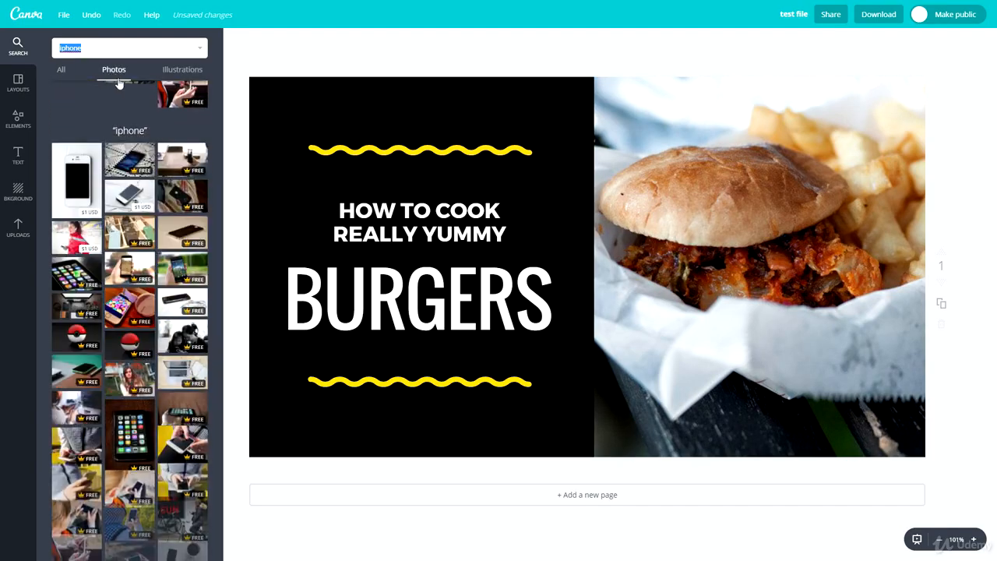
{"action": "left_click", "coordinate": [175, 74]}
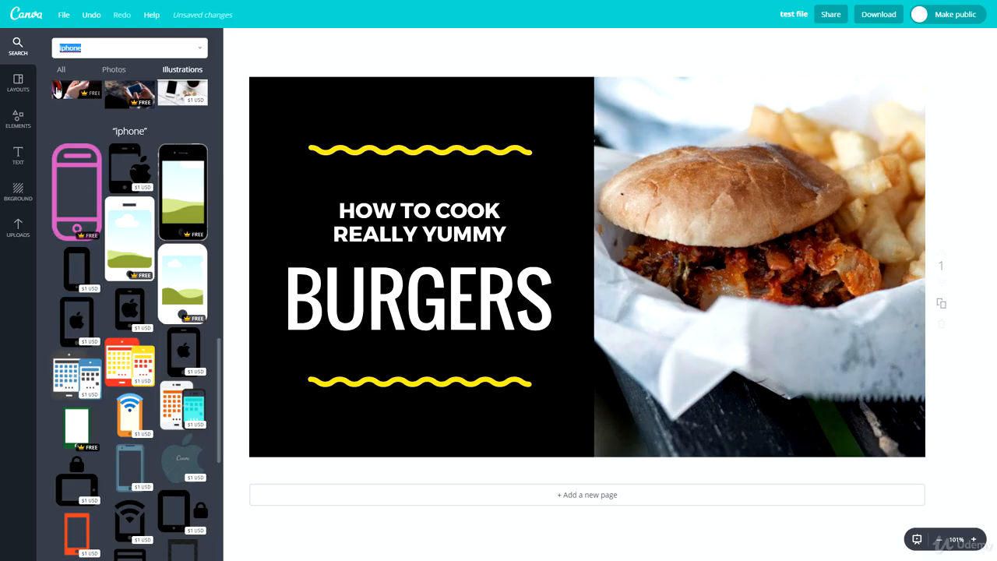
{"action": "scroll", "coordinate": [117, 233], "scroll_direction": "down", "scroll_amount": 10}
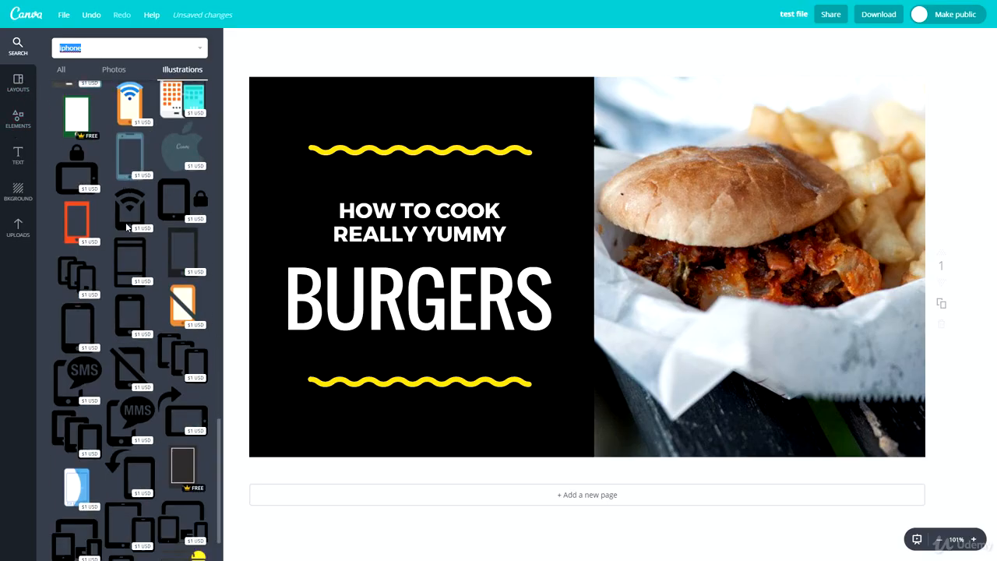
{"action": "scroll", "coordinate": [117, 233], "scroll_direction": "up", "scroll_amount": 15}
Open the design elements and look through the available categories down to Wedding
{"action": "left_click", "coordinate": [18, 120]}
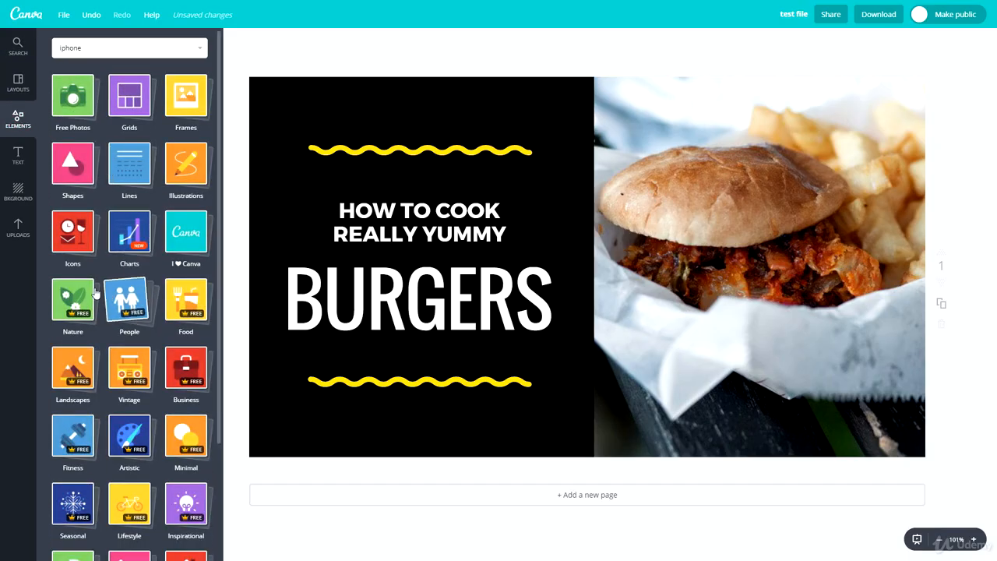
{"action": "scroll", "coordinate": [129, 312], "scroll_direction": "down", "scroll_amount": 2}
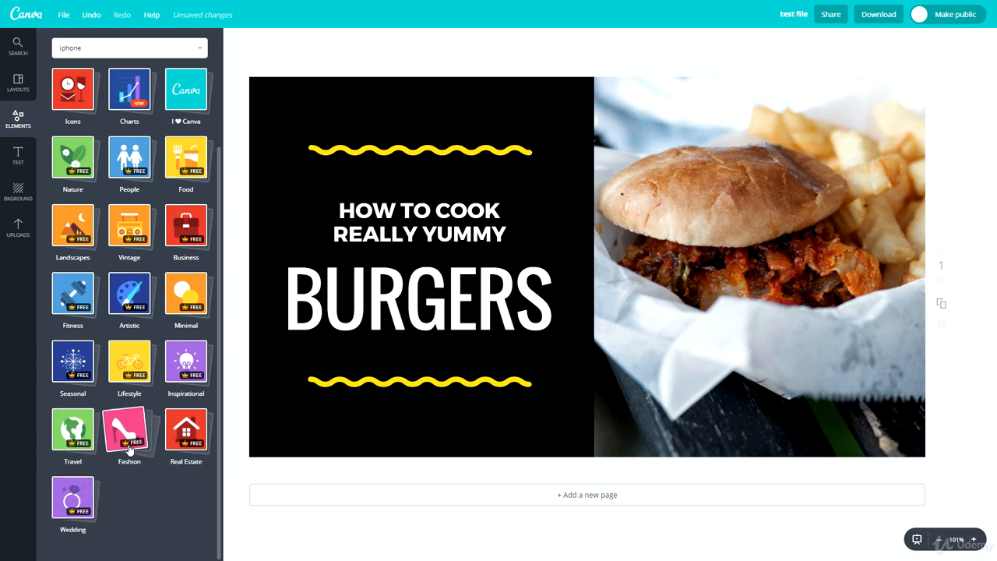
{"action": "scroll", "coordinate": [81, 365], "scroll_direction": "up", "scroll_amount": 1}
{"action": "scroll", "coordinate": [80, 365], "scroll_direction": "up", "scroll_amount": 3}
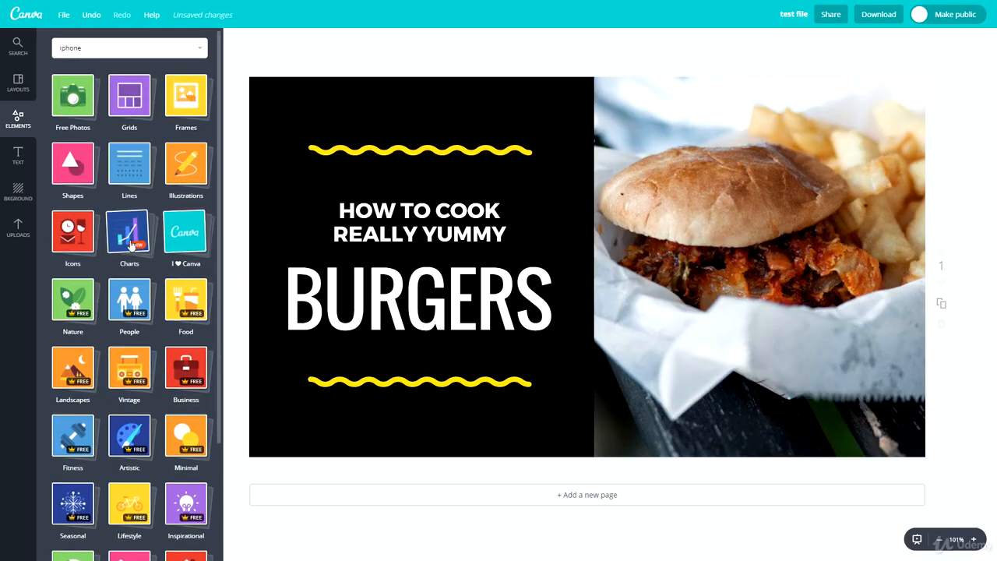
Preview the Free Photos, Grids and Frames element collections one after another, closing each
{"action": "left_click", "coordinate": [75, 107]}
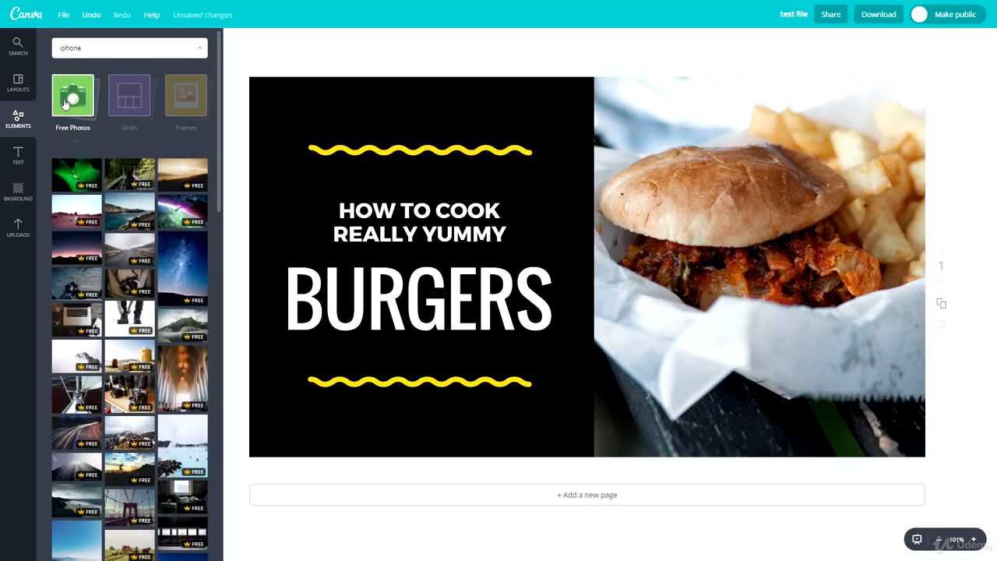
{"action": "left_click", "coordinate": [85, 99]}
{"action": "left_click", "coordinate": [123, 88]}
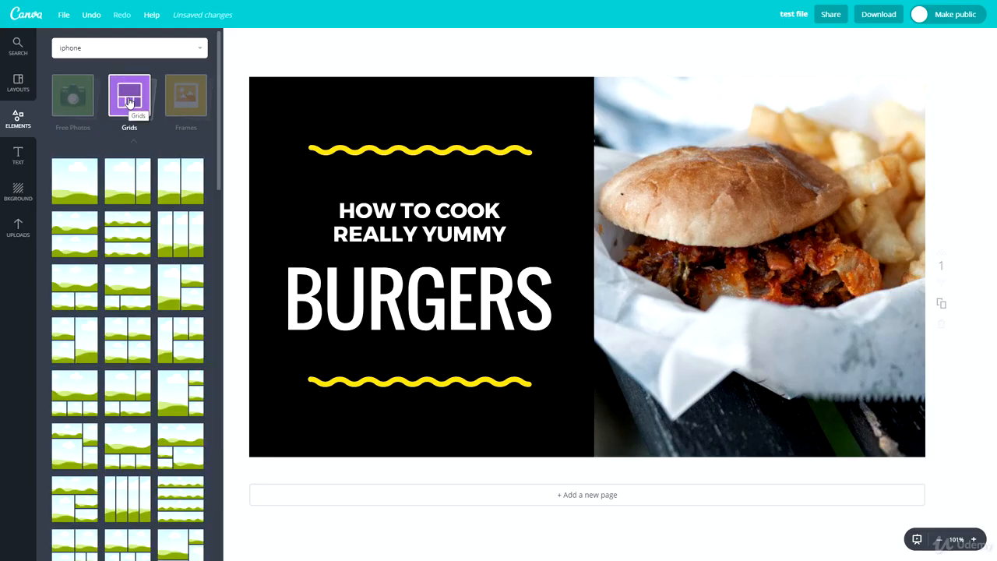
{"action": "left_click", "coordinate": [125, 92]}
{"action": "left_click", "coordinate": [179, 101]}
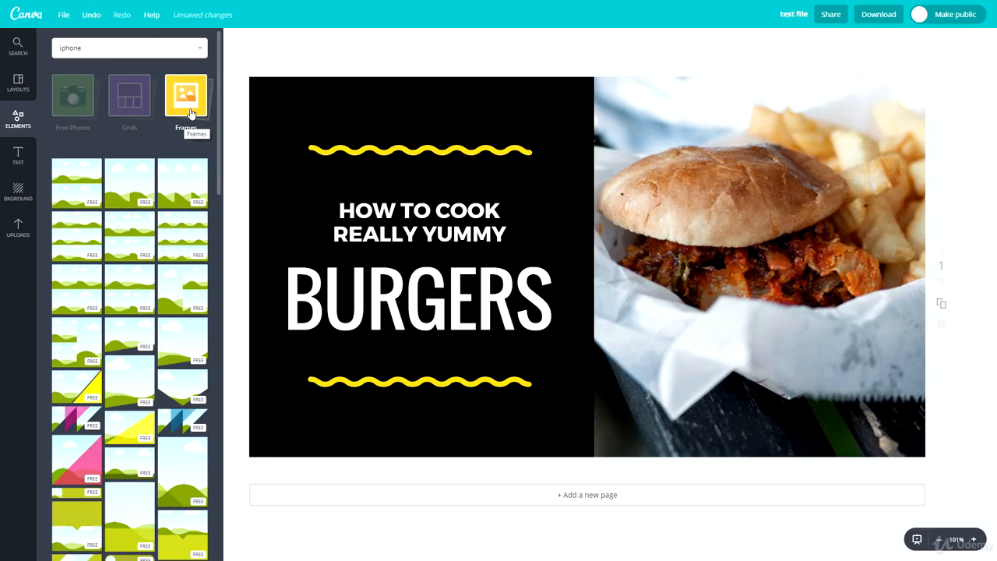
{"action": "left_click", "coordinate": [189, 114]}
Preview the Shapes and Lines element collections, closing each after viewing it
{"action": "left_click", "coordinate": [71, 162]}
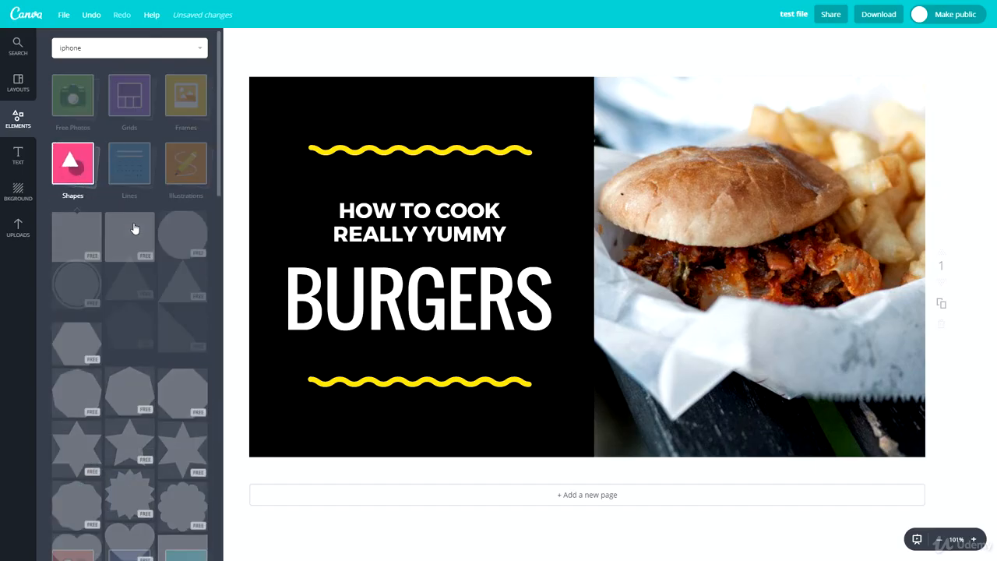
{"action": "left_click", "coordinate": [66, 193]}
{"action": "left_click", "coordinate": [129, 163]}
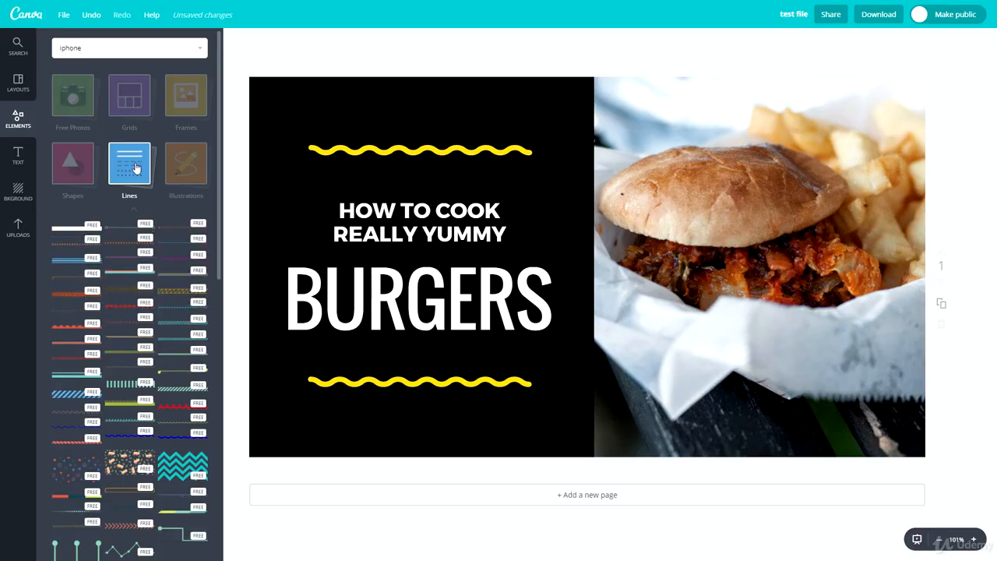
{"action": "scroll", "coordinate": [136, 169], "scroll_direction": "down", "scroll_amount": 3}
{"action": "scroll", "coordinate": [142, 269], "scroll_direction": "up", "scroll_amount": 3}
{"action": "left_click", "coordinate": [137, 176]}
Browse the Illustrations element collection and close it
{"action": "left_click", "coordinate": [186, 164]}
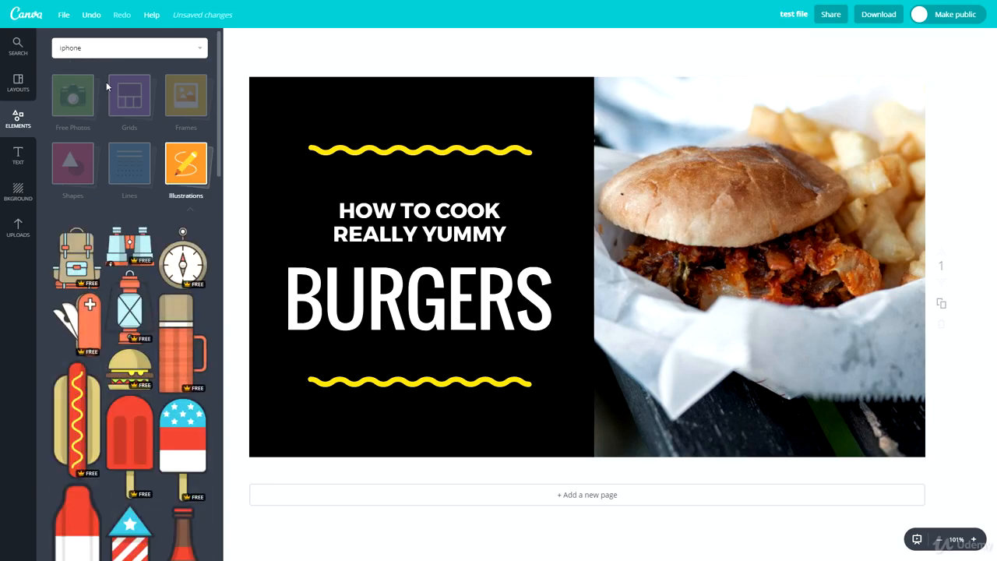
{"action": "scroll", "coordinate": [139, 278], "scroll_direction": "down", "scroll_amount": 15}
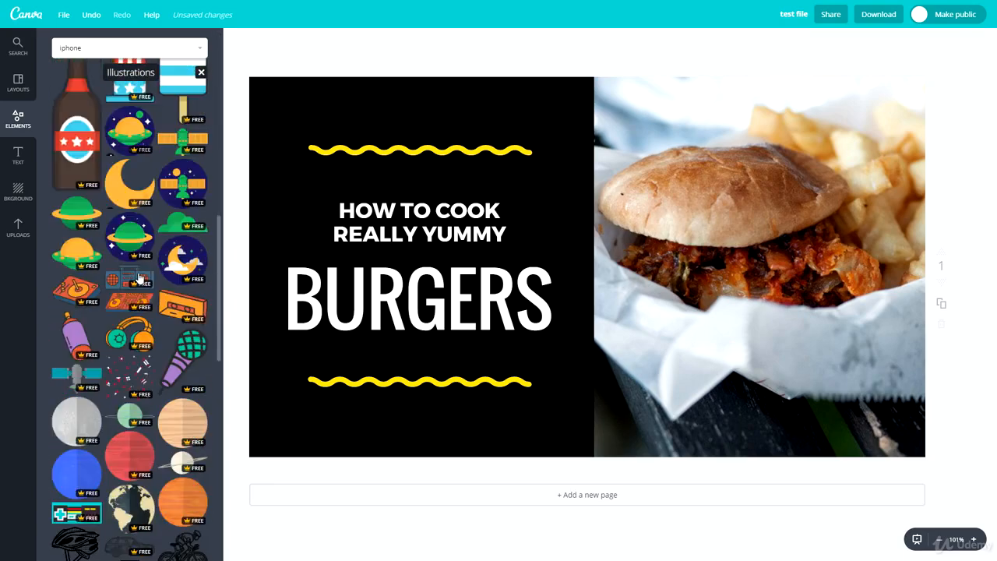
{"action": "scroll", "coordinate": [138, 279], "scroll_direction": "up", "scroll_amount": 15}
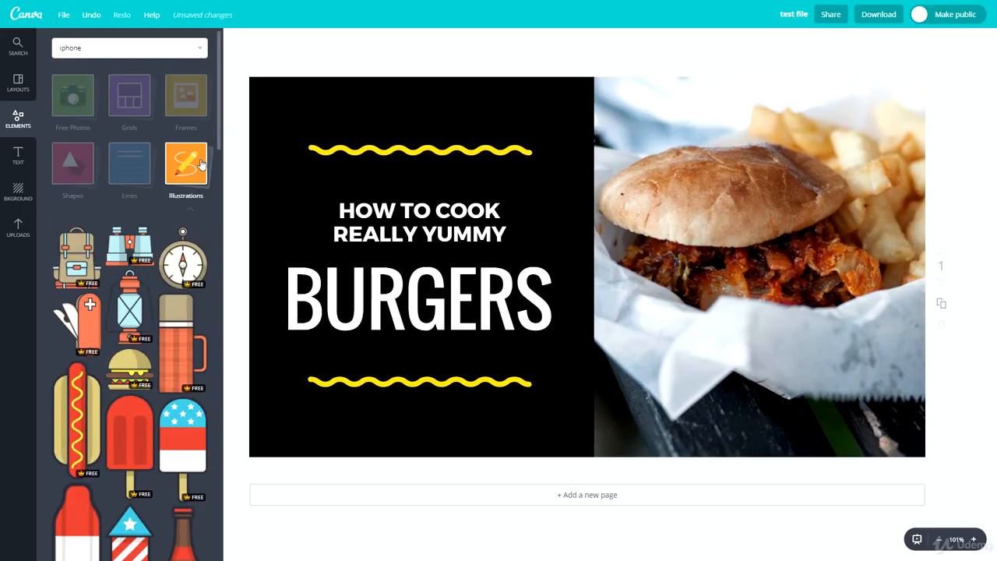
{"action": "left_click", "coordinate": [199, 164]}
Browse the icon designs in the Icons element collection and close it
{"action": "left_click", "coordinate": [61, 247]}
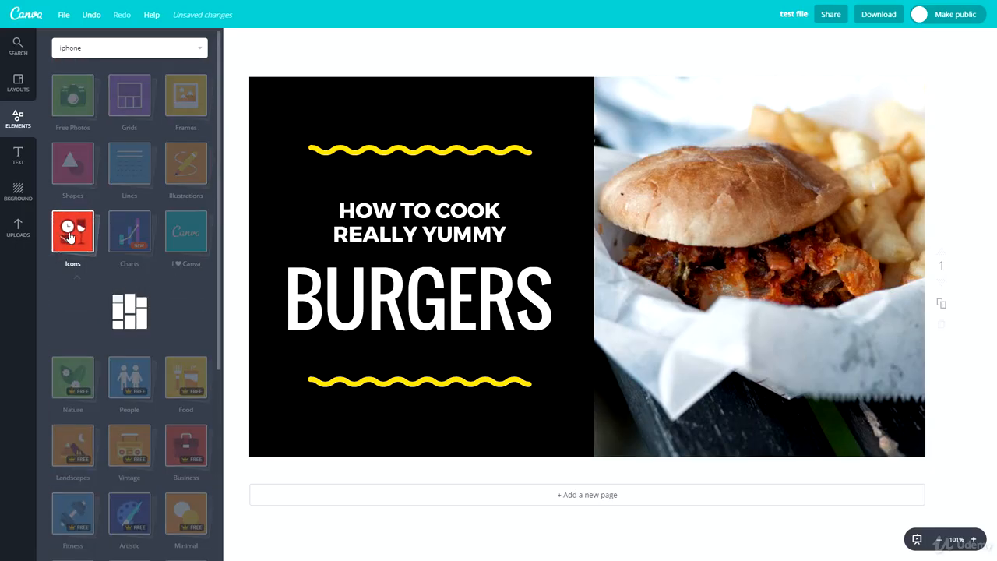
{"action": "scroll", "coordinate": [89, 354], "scroll_direction": "down", "scroll_amount": 10}
{"action": "scroll", "coordinate": [98, 437], "scroll_direction": "up", "scroll_amount": 5}
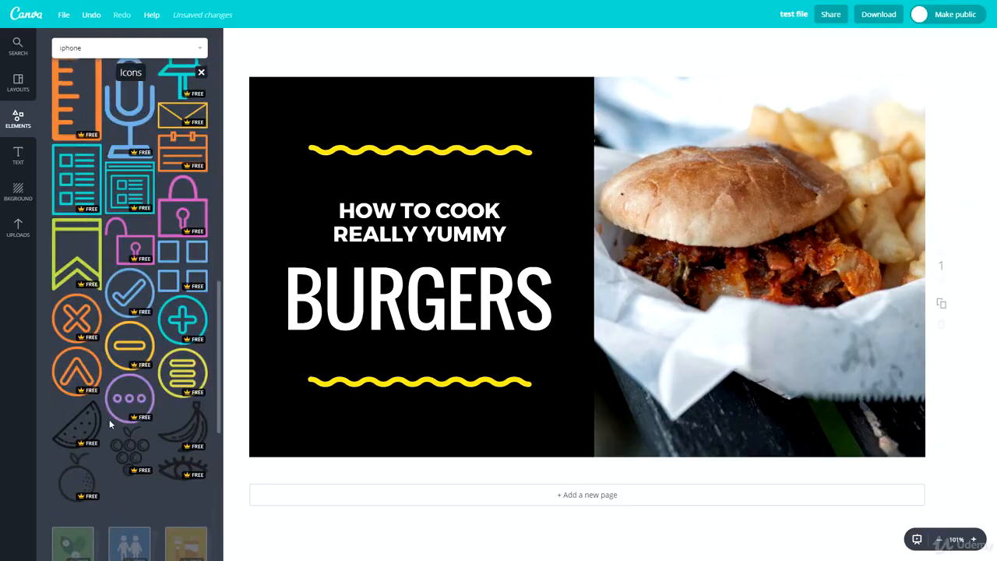
{"action": "scroll", "coordinate": [116, 438], "scroll_direction": "up", "scroll_amount": 5}
{"action": "scroll", "coordinate": [101, 436], "scroll_direction": "down", "scroll_amount": 15}
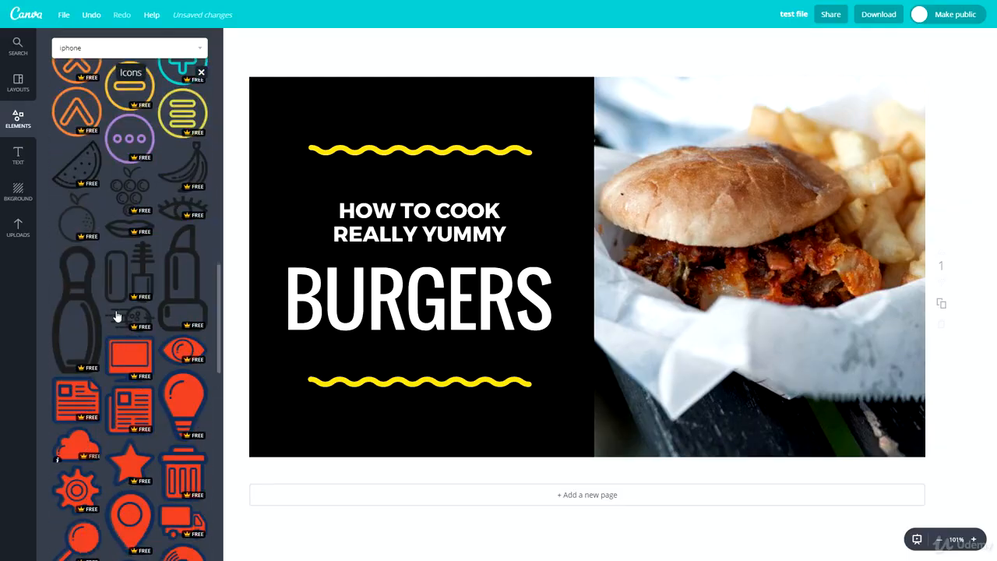
{"action": "scroll", "coordinate": [99, 366], "scroll_direction": "down", "scroll_amount": 5}
{"action": "scroll", "coordinate": [122, 301], "scroll_direction": "up", "scroll_amount": 3}
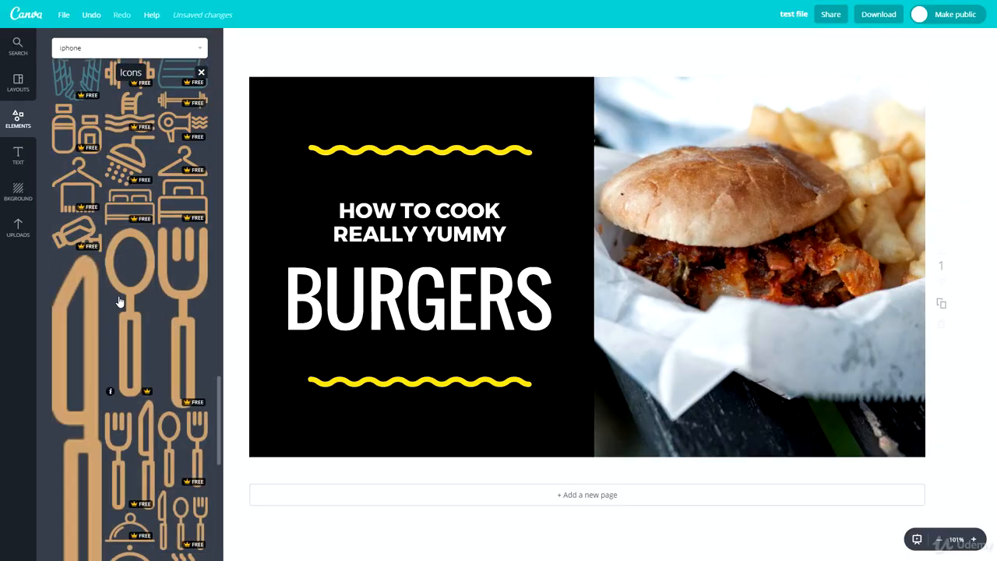
{"action": "scroll", "coordinate": [163, 305], "scroll_direction": "up", "scroll_amount": 15}
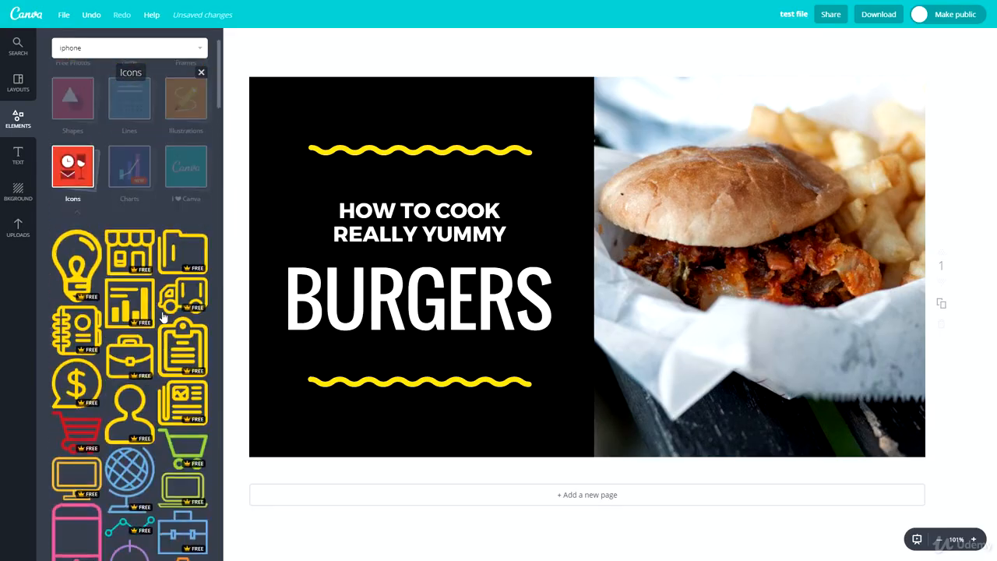
{"action": "left_click", "coordinate": [78, 236]}
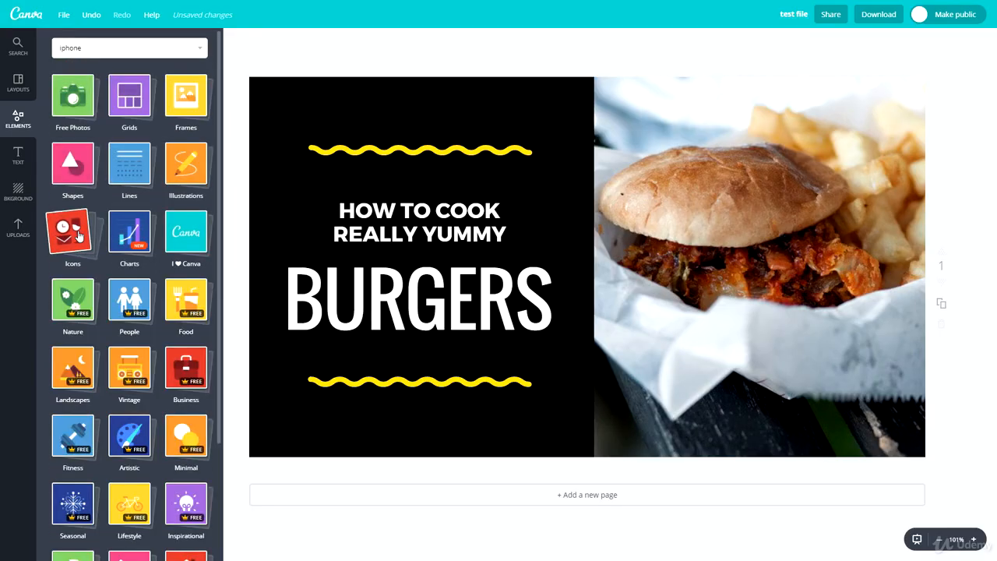
Try the first blue bar chart from the Charts collection on the page, reposition it lower, delete it and close the collection
{"action": "left_click", "coordinate": [121, 236]}
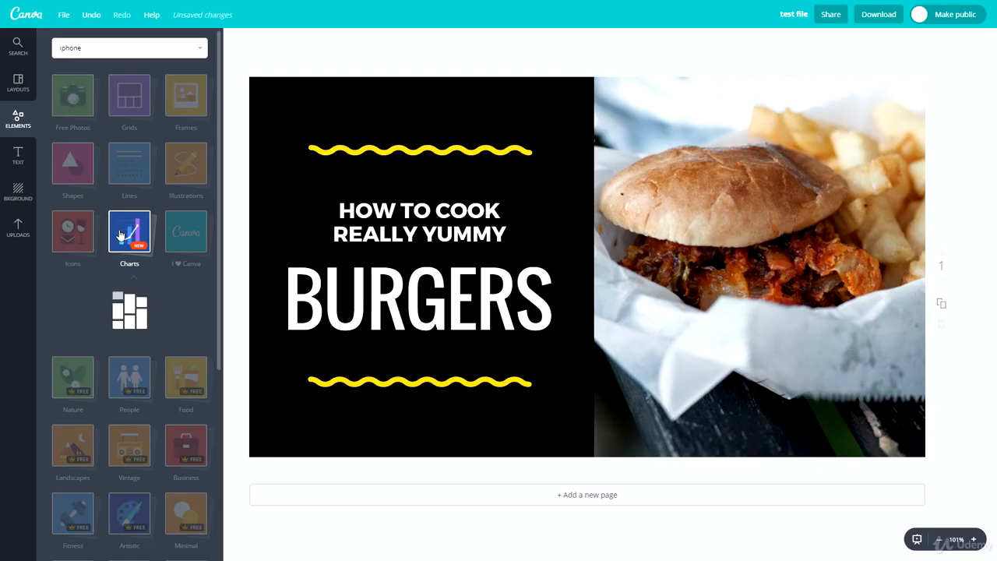
{"action": "left_click_drag", "start_coordinate": [82, 324], "coordinate": [472, 321]}
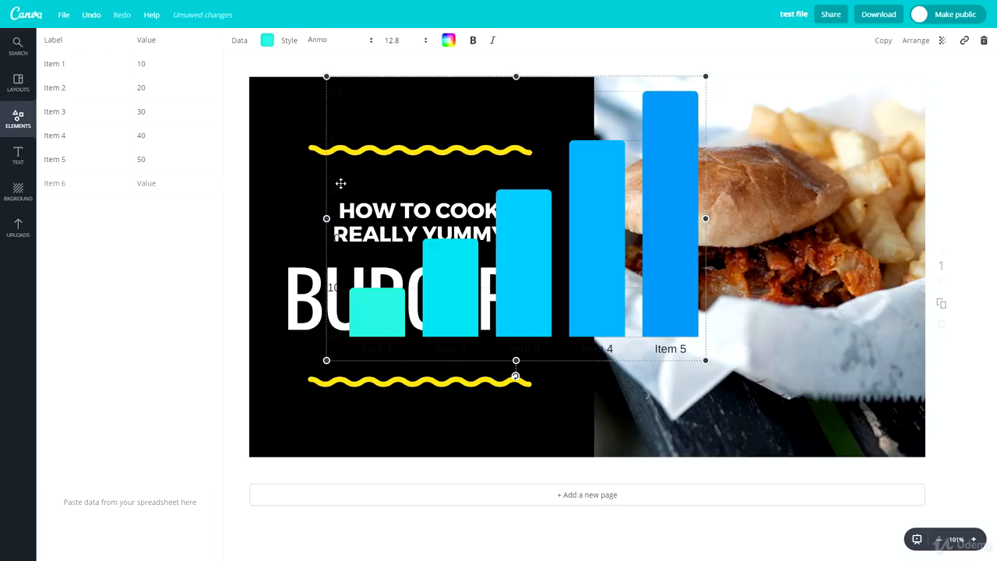
{"action": "left_click_drag", "start_coordinate": [528, 261], "coordinate": [517, 313]}
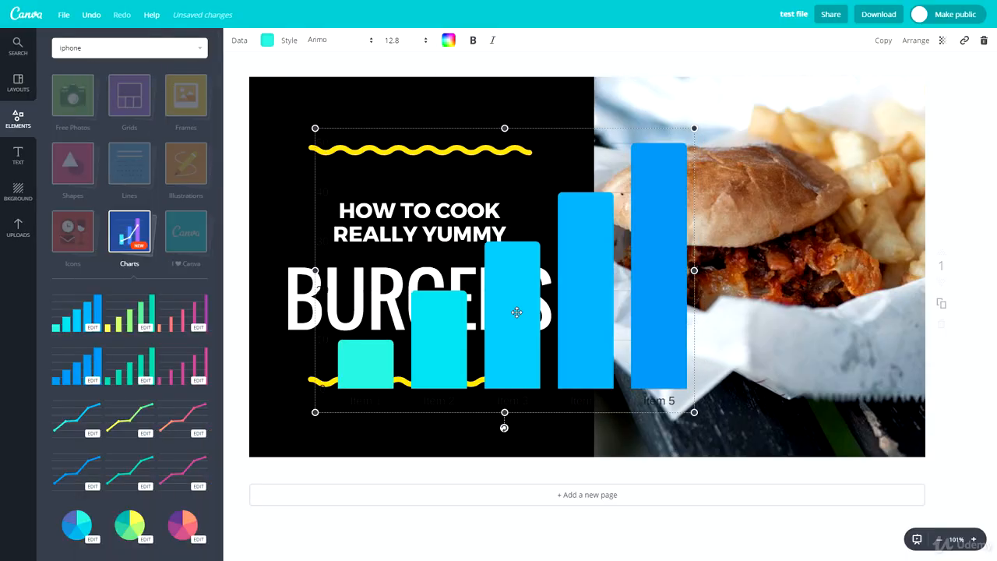
{"action": "key", "text": "Delete"}
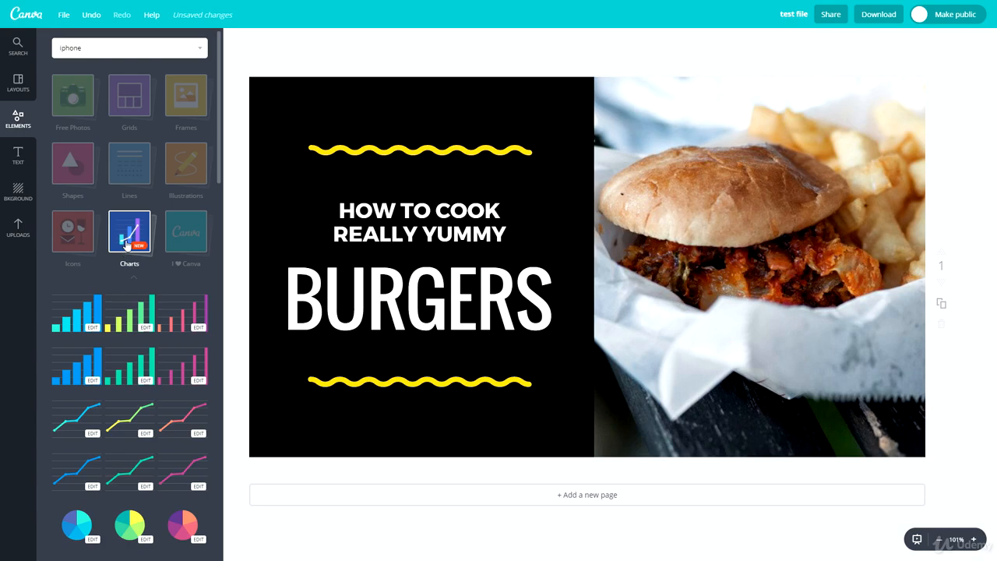
{"action": "left_click", "coordinate": [129, 238]}
Browse the I ♥ Canva element collection, close it, and look over the remaining element categories
{"action": "left_click", "coordinate": [186, 229]}
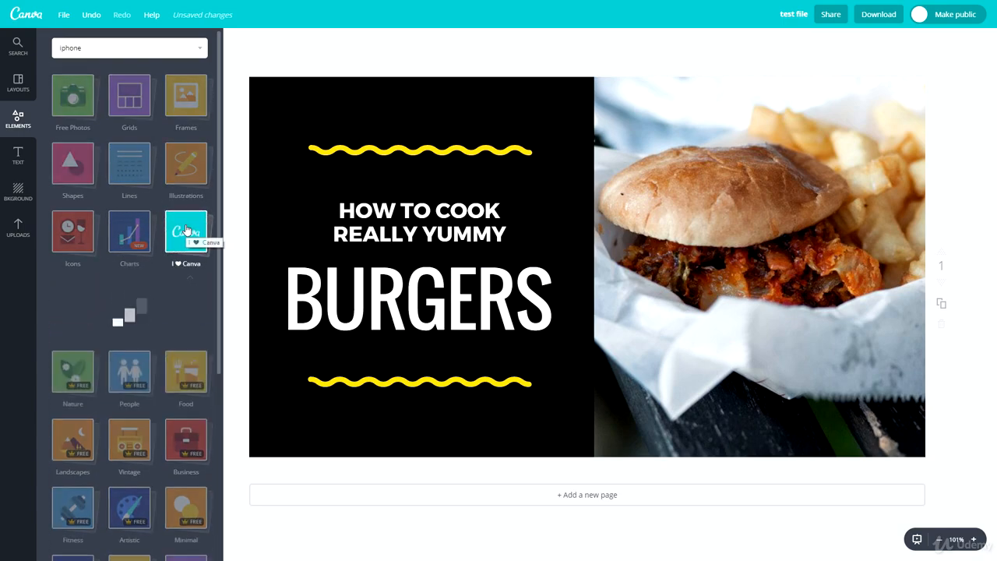
{"action": "scroll", "coordinate": [102, 326], "scroll_direction": "down", "scroll_amount": 3}
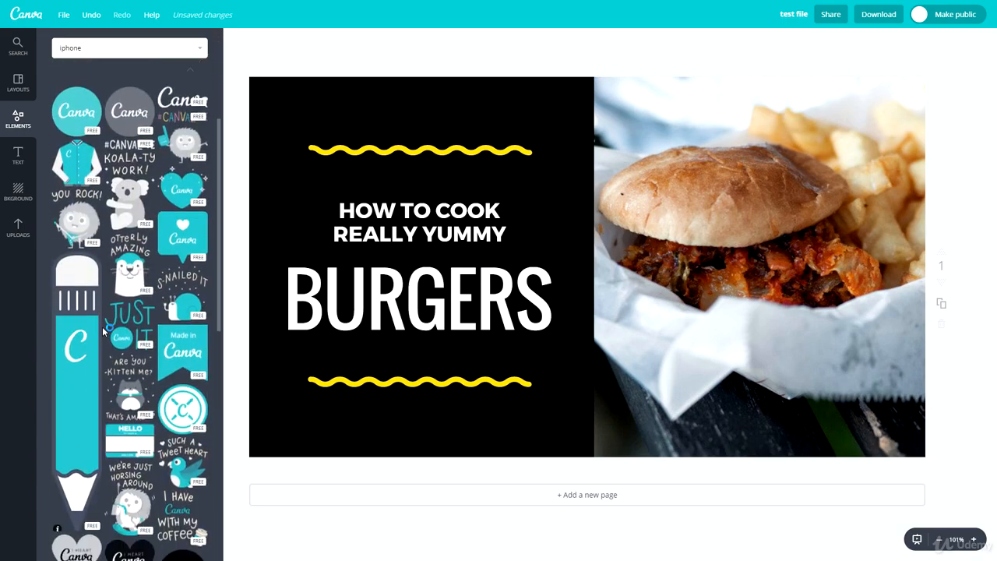
{"action": "scroll", "coordinate": [103, 326], "scroll_direction": "down", "scroll_amount": 2}
{"action": "scroll", "coordinate": [114, 313], "scroll_direction": "up", "scroll_amount": 4}
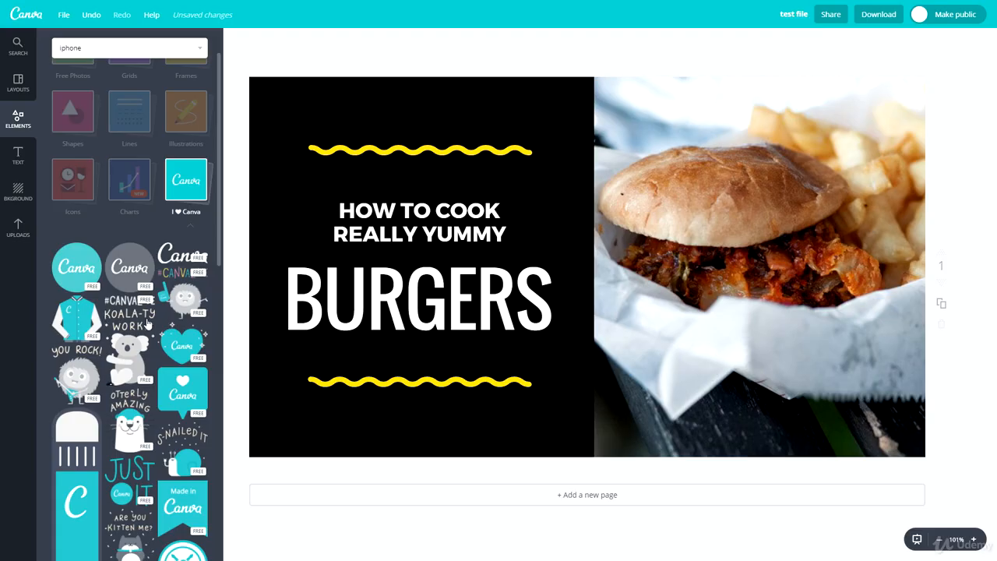
{"action": "scroll", "coordinate": [148, 324], "scroll_direction": "down", "scroll_amount": 3}
{"action": "scroll", "coordinate": [137, 492], "scroll_direction": "down", "scroll_amount": 2}
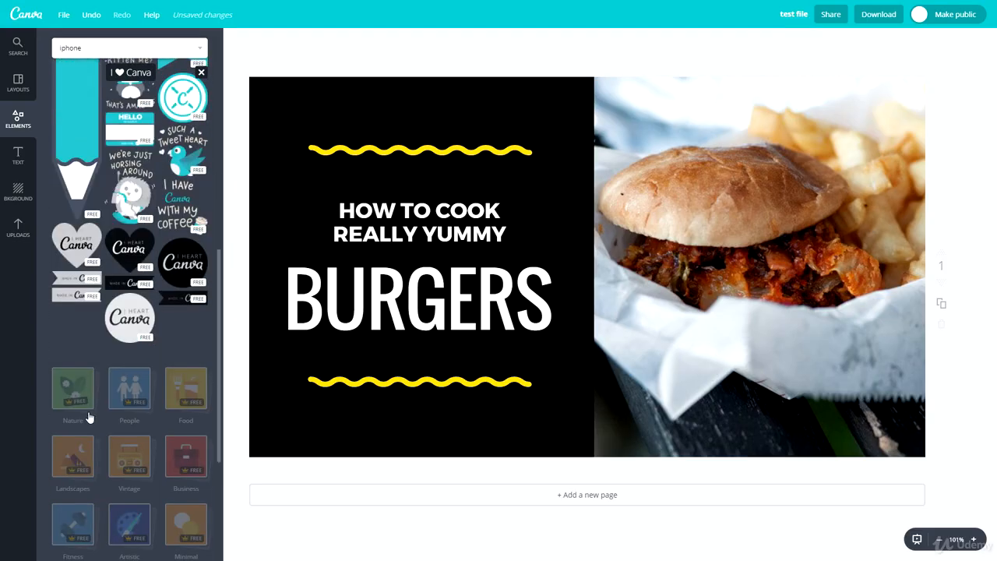
{"action": "scroll", "coordinate": [119, 350], "scroll_direction": "up", "scroll_amount": 5}
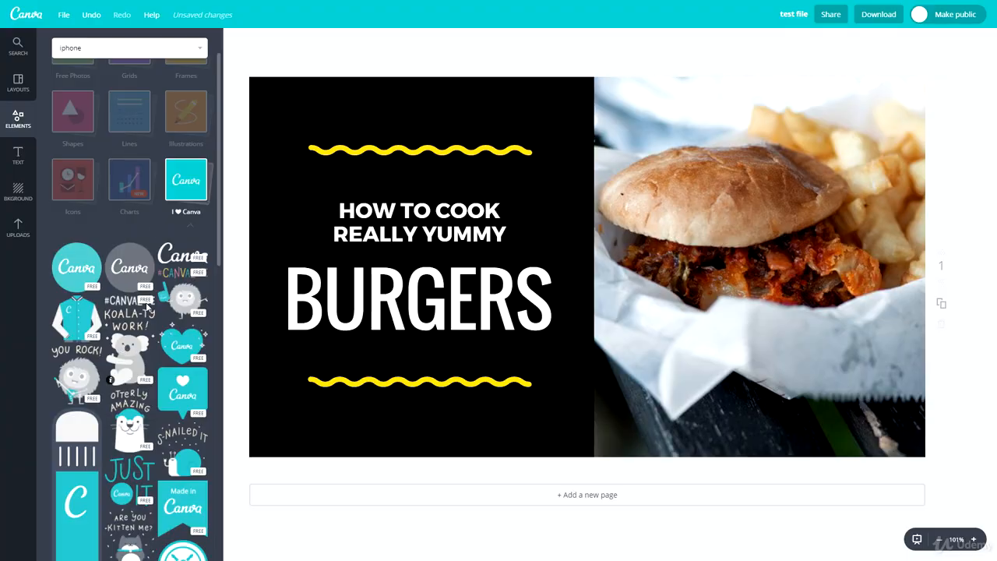
{"action": "left_click", "coordinate": [179, 182]}
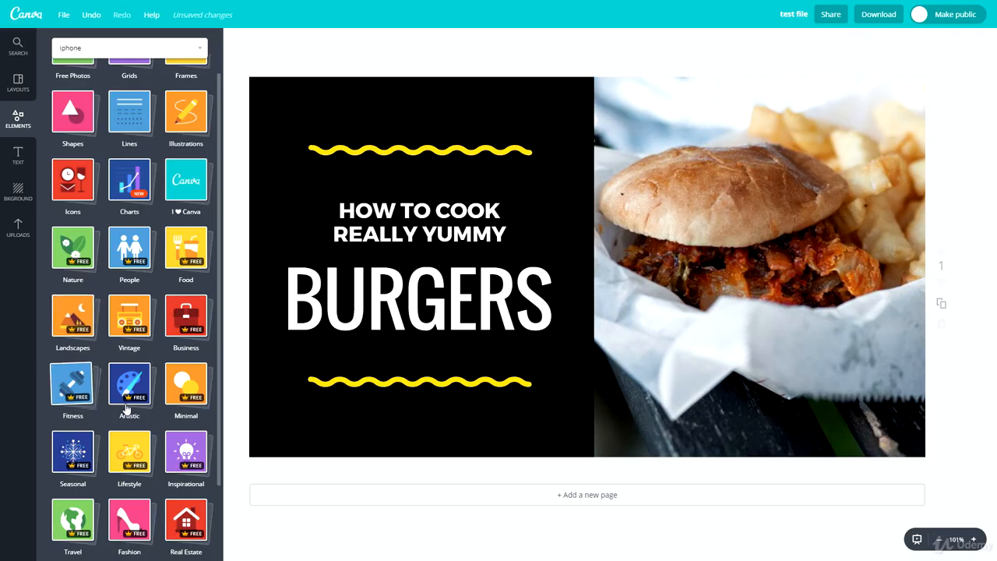
{"action": "scroll", "coordinate": [125, 328], "scroll_direction": "down", "scroll_amount": 3}
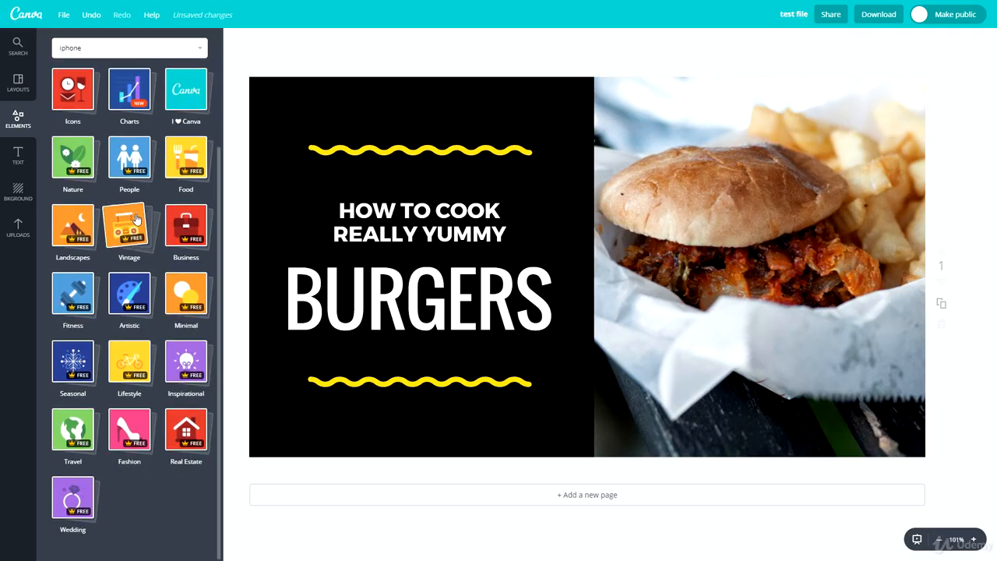
{"action": "scroll", "coordinate": [109, 265], "scroll_direction": "up", "scroll_amount": 5}
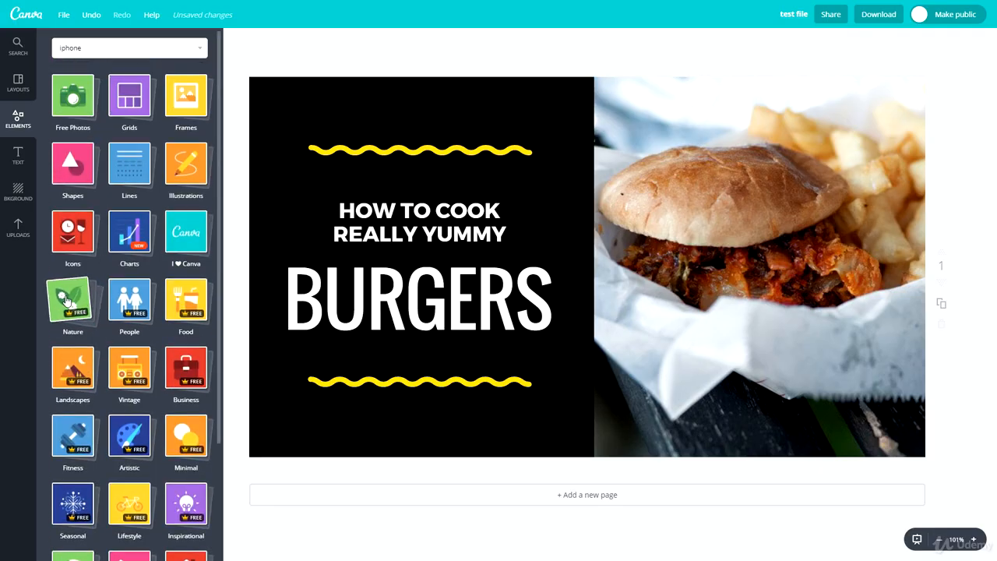
Look over the photos in the People element collection, open the Food collection briefly and close both
{"action": "left_click", "coordinate": [117, 288]}
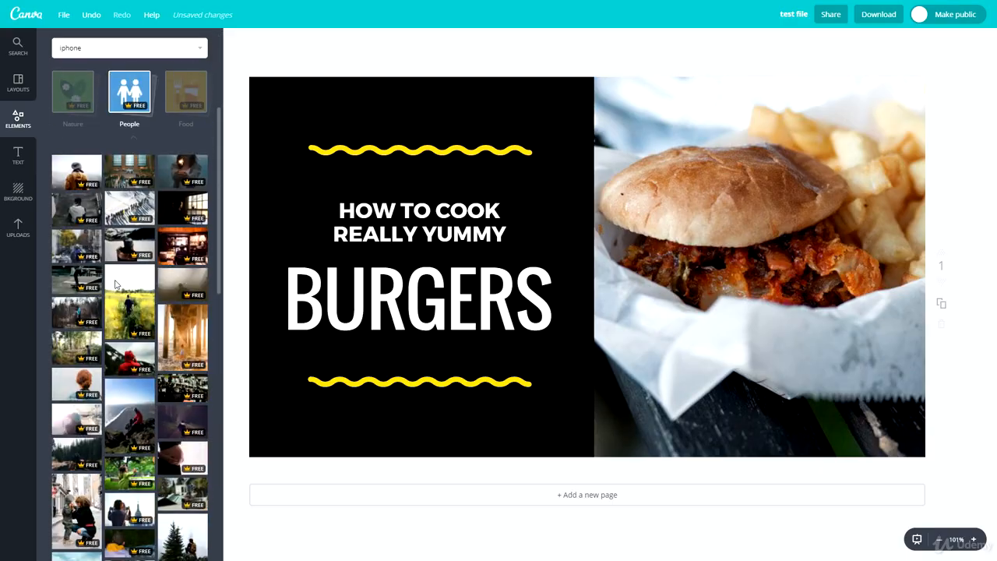
{"action": "left_click", "coordinate": [122, 101]}
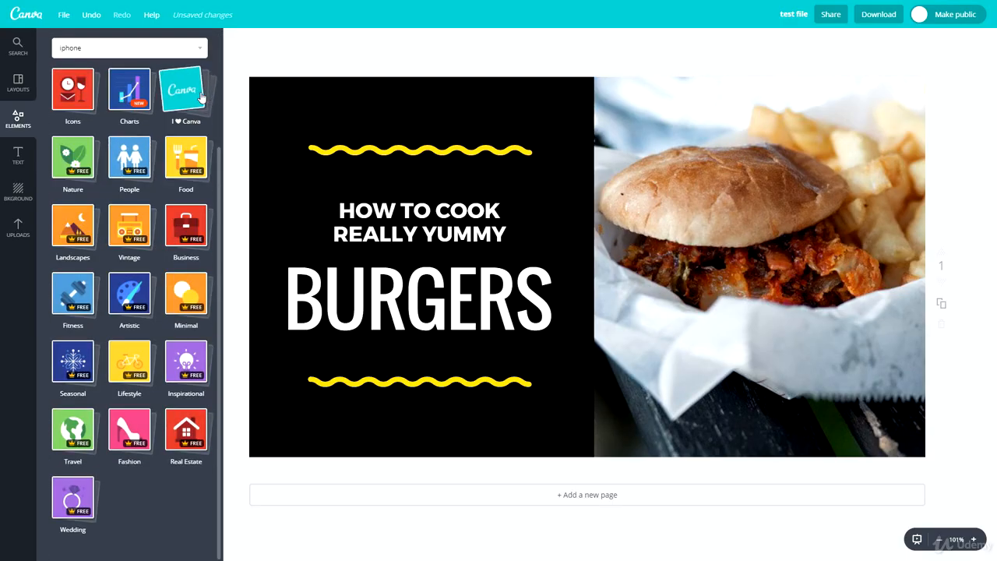
{"action": "left_click", "coordinate": [198, 208]}
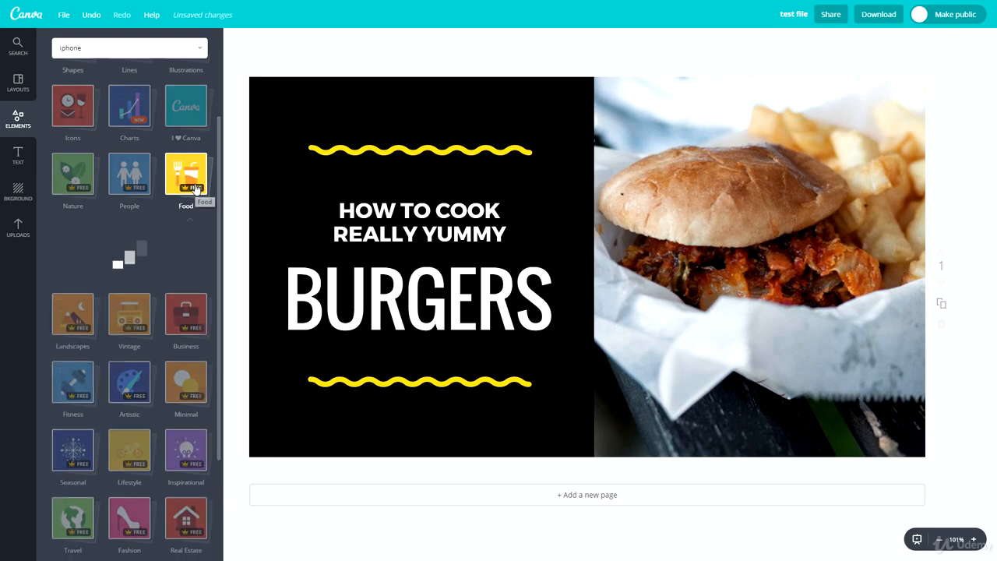
{"action": "left_click", "coordinate": [191, 201]}
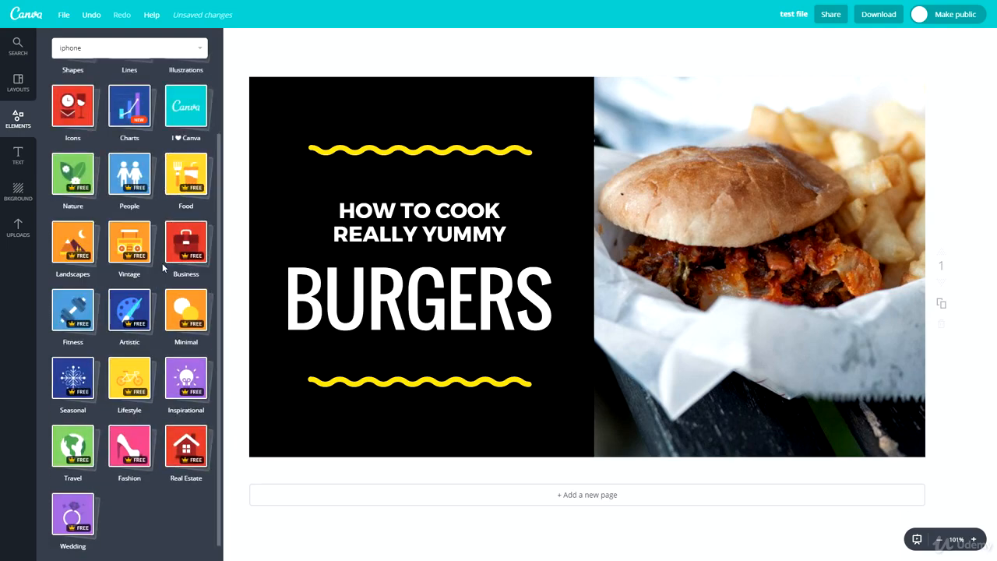
Place a heading, a subheading and a line of body text beneath one another over the burger photo
{"action": "left_click", "coordinate": [22, 160]}
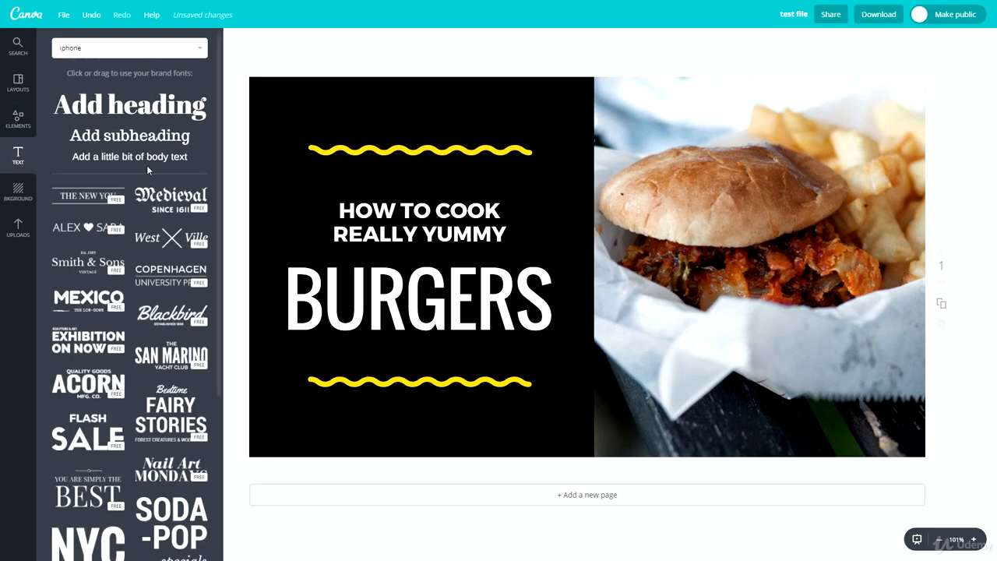
{"action": "left_click_drag", "start_coordinate": [111, 104], "coordinate": [651, 166]}
{"action": "left_click_drag", "start_coordinate": [117, 136], "coordinate": [721, 251]}
{"action": "left_click_drag", "start_coordinate": [119, 159], "coordinate": [690, 300]}
Browse the ready-made text designs, try the ELEVATE design on the page and delete it
{"action": "scroll", "coordinate": [115, 242], "scroll_direction": "down", "scroll_amount": 3}
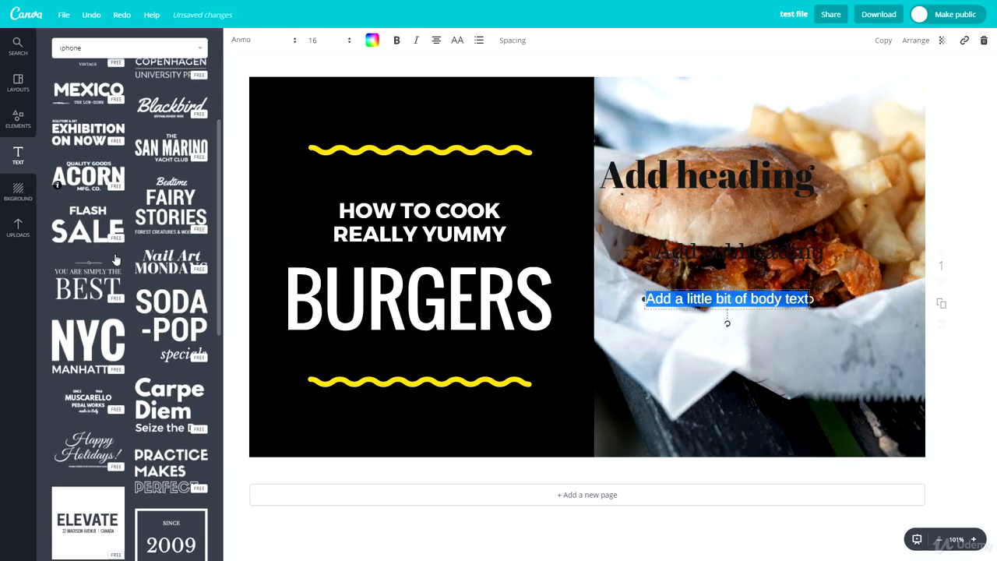
{"action": "scroll", "coordinate": [140, 199], "scroll_direction": "down", "scroll_amount": 3}
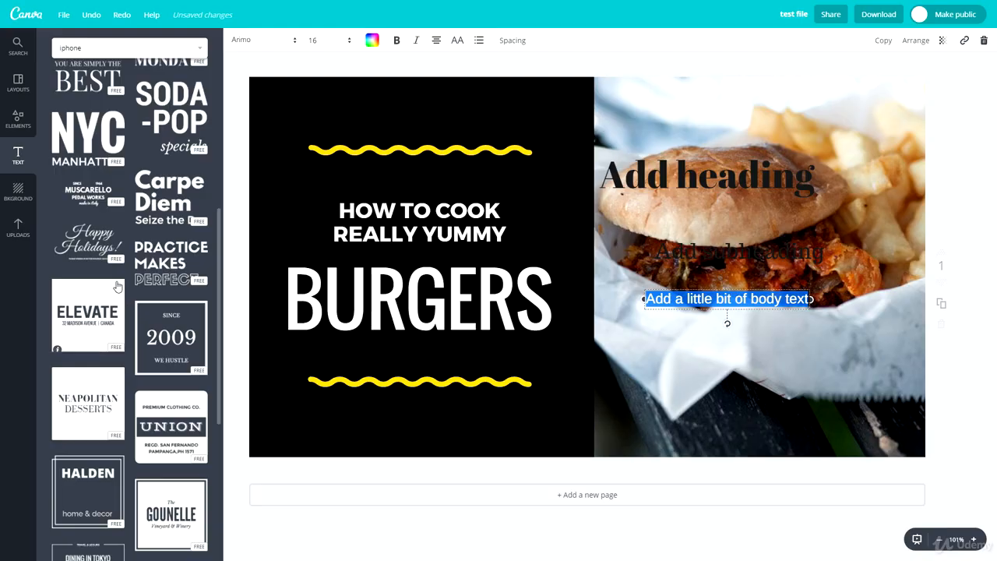
{"action": "scroll", "coordinate": [117, 200], "scroll_direction": "down", "scroll_amount": 2}
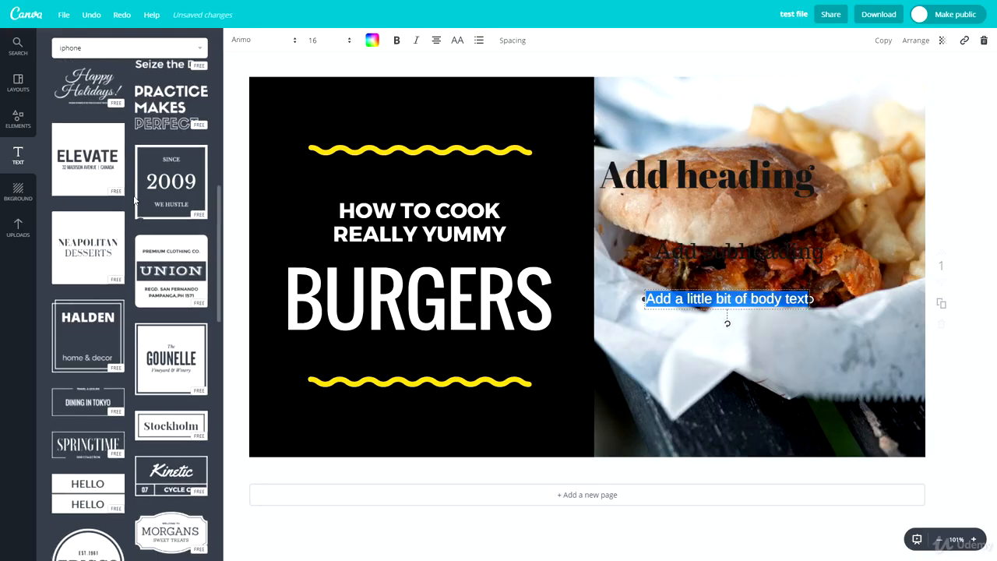
{"action": "left_click_drag", "start_coordinate": [82, 169], "coordinate": [570, 221]}
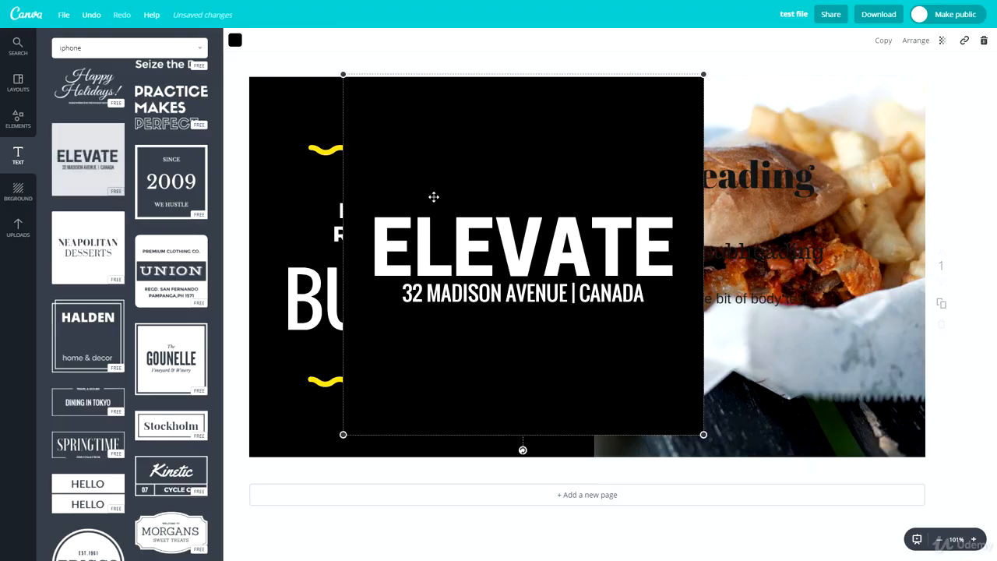
{"action": "key", "text": "Delete"}
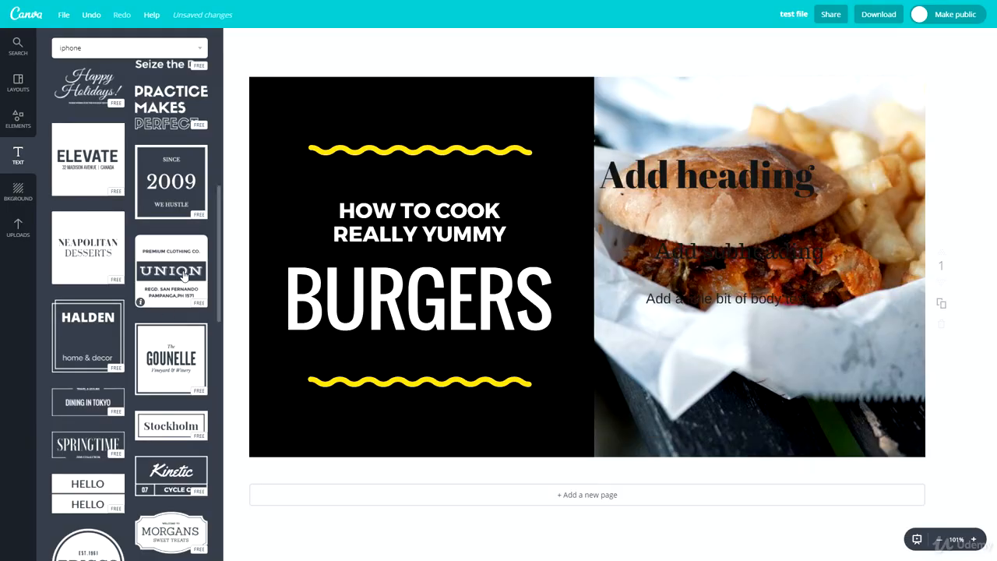
Look over the font and size choices for the "Add heading" text and recolour it with the default palette's yellow
{"action": "double_click", "coordinate": [701, 169]}
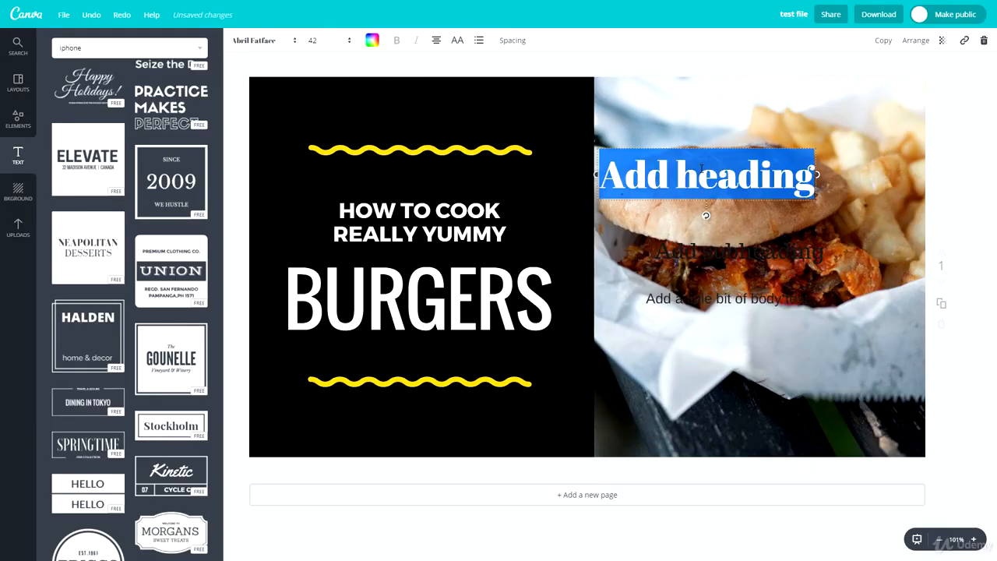
{"action": "left_click", "coordinate": [282, 44]}
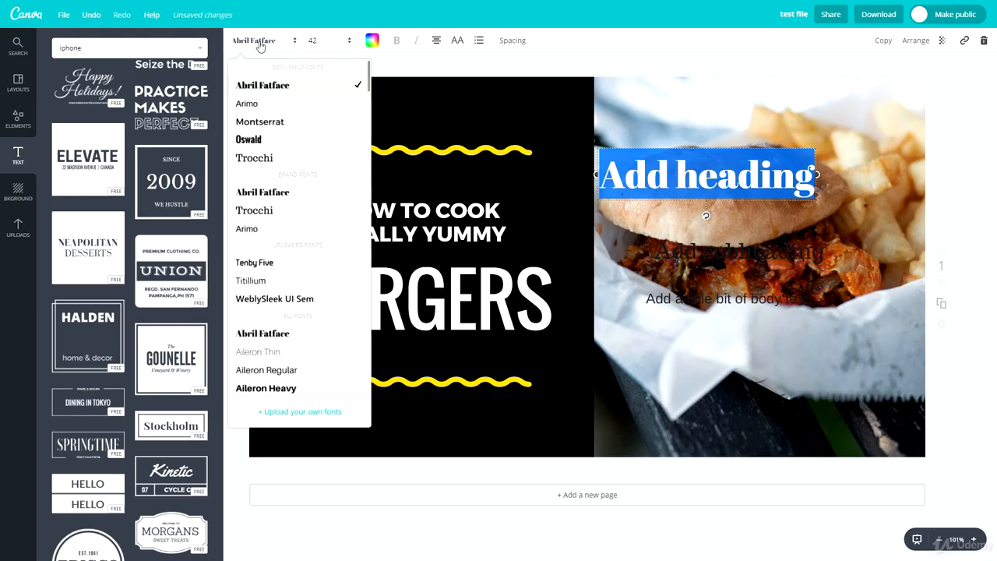
{"action": "left_click", "coordinate": [311, 40]}
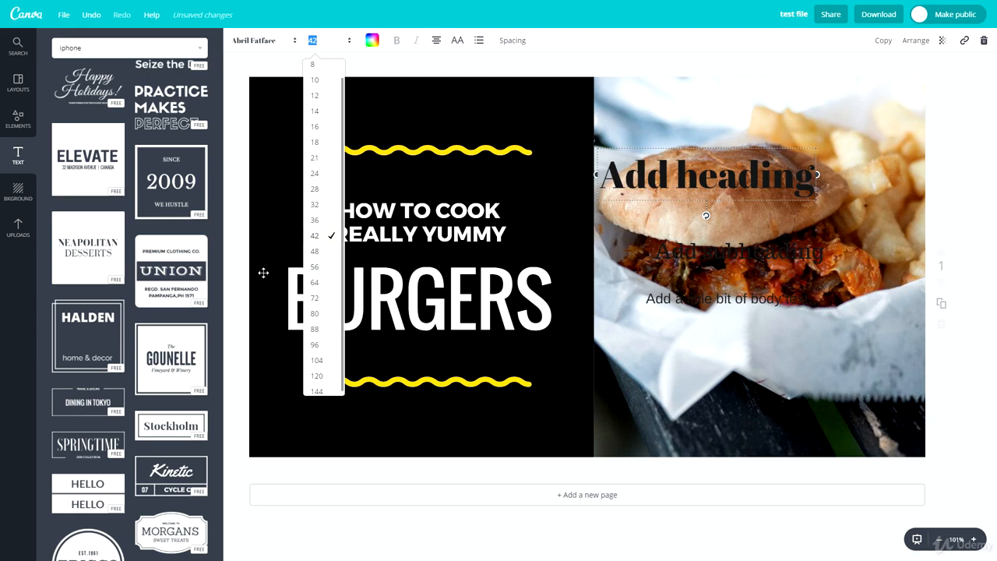
{"action": "left_click", "coordinate": [373, 41]}
{"action": "left_click", "coordinate": [421, 151]}
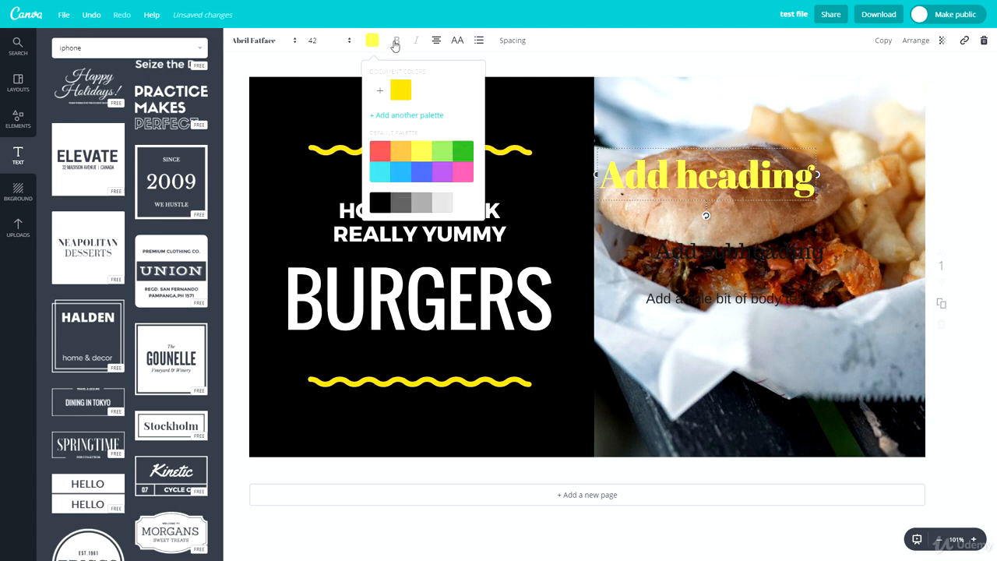
{"action": "left_click", "coordinate": [411, 57]}
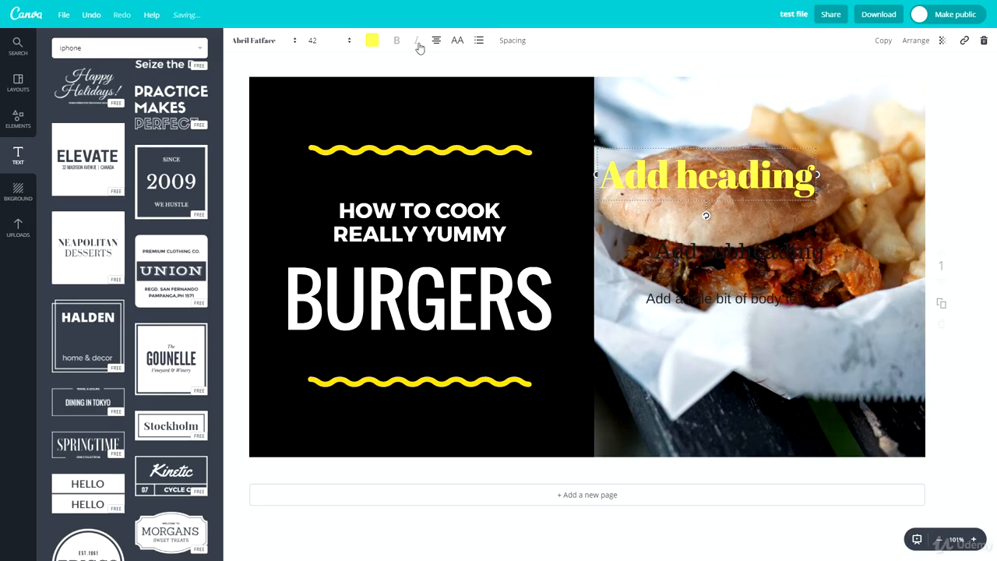
Try other text alignments on the yellow heading, including left, and restore centre alignment
{"action": "left_click", "coordinate": [434, 46]}
{"action": "left_click", "coordinate": [438, 71]}
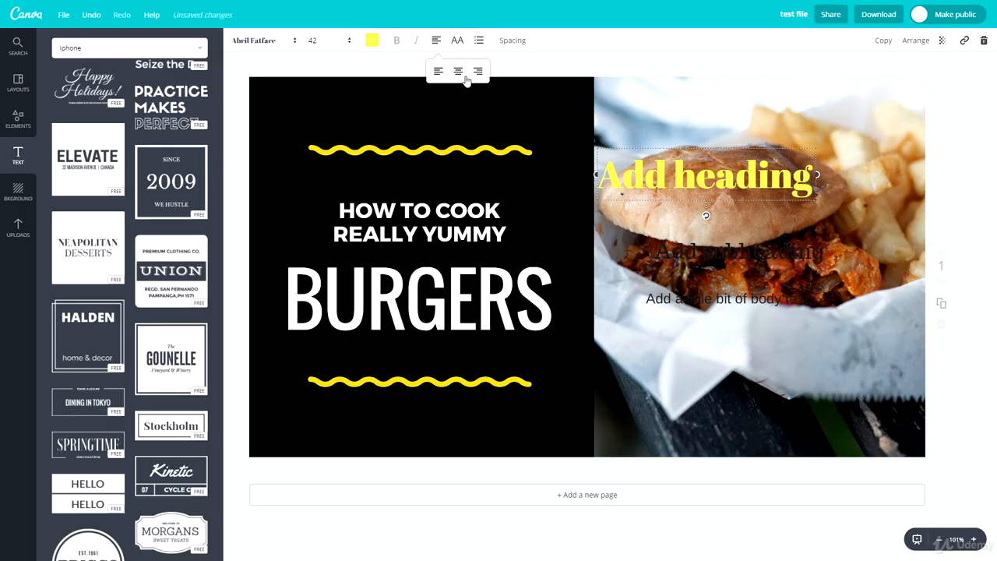
{"action": "left_click", "coordinate": [467, 75]}
{"action": "left_click", "coordinate": [449, 75]}
{"action": "left_click", "coordinate": [438, 72]}
{"action": "left_click", "coordinate": [459, 74]}
Try uppercase and a bulleted list on the yellow heading, turning each one off again
{"action": "left_click", "coordinate": [456, 47]}
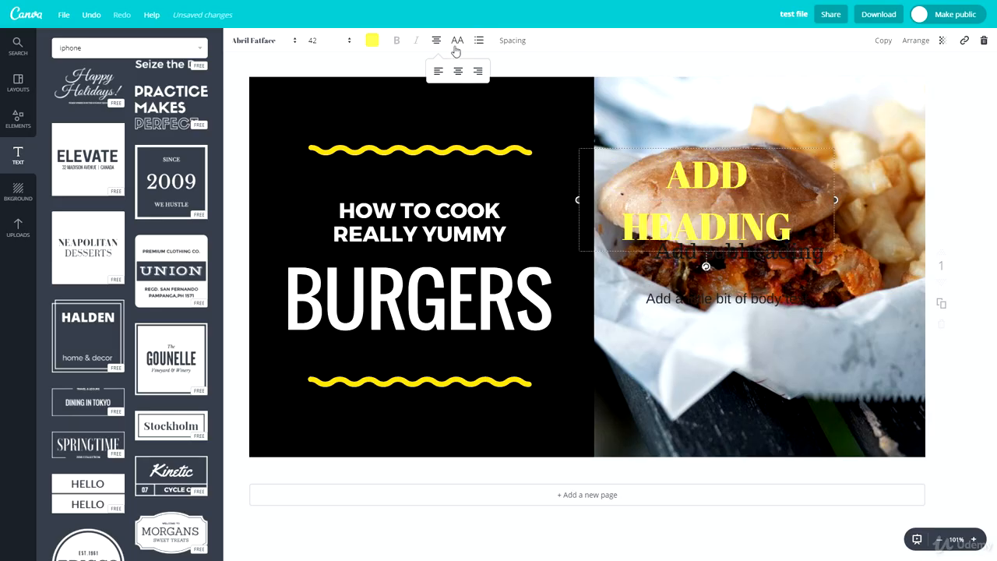
{"action": "left_click", "coordinate": [462, 44]}
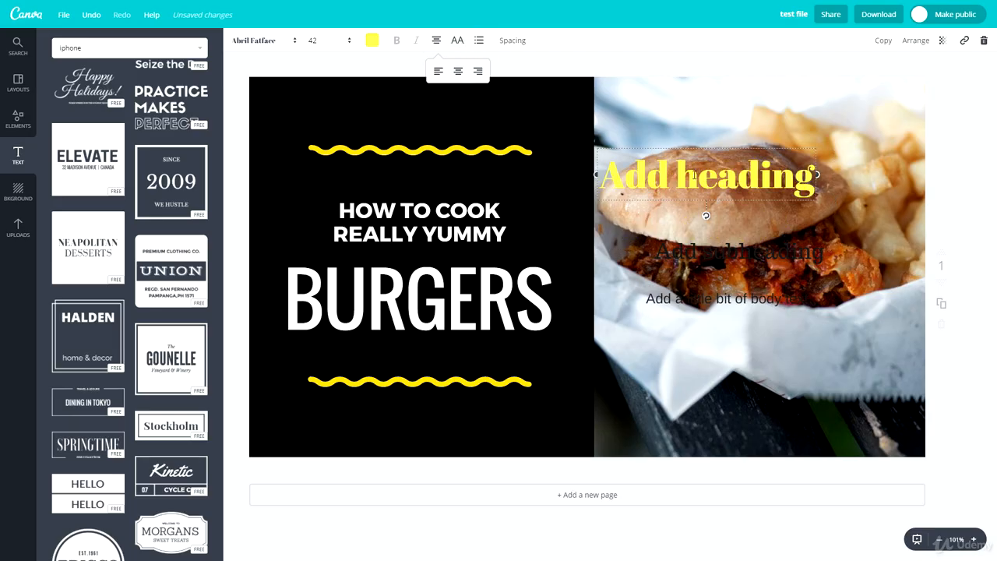
{"action": "left_click", "coordinate": [481, 52]}
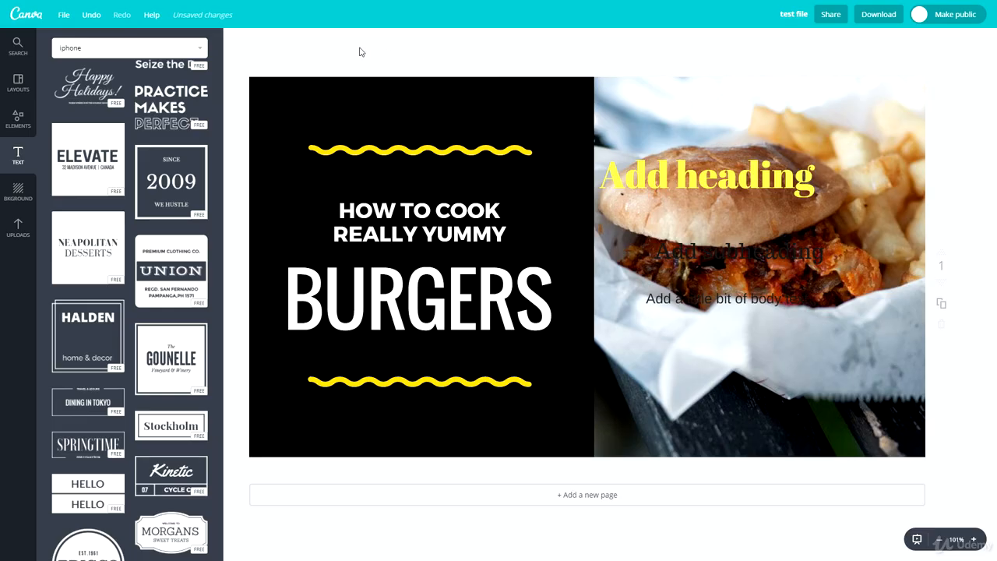
{"action": "left_click", "coordinate": [705, 177]}
{"action": "left_click", "coordinate": [477, 43]}
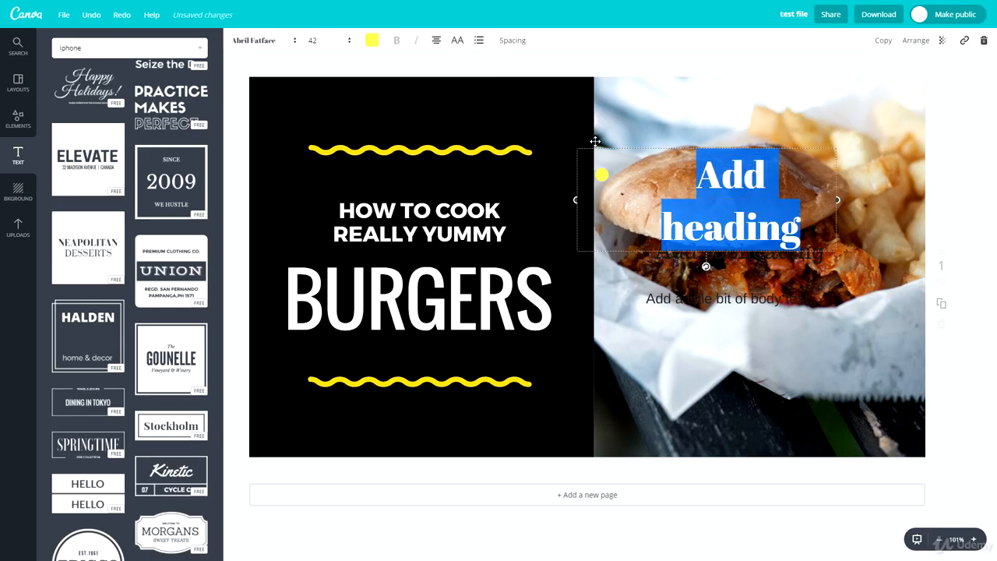
{"action": "left_click", "coordinate": [478, 44]}
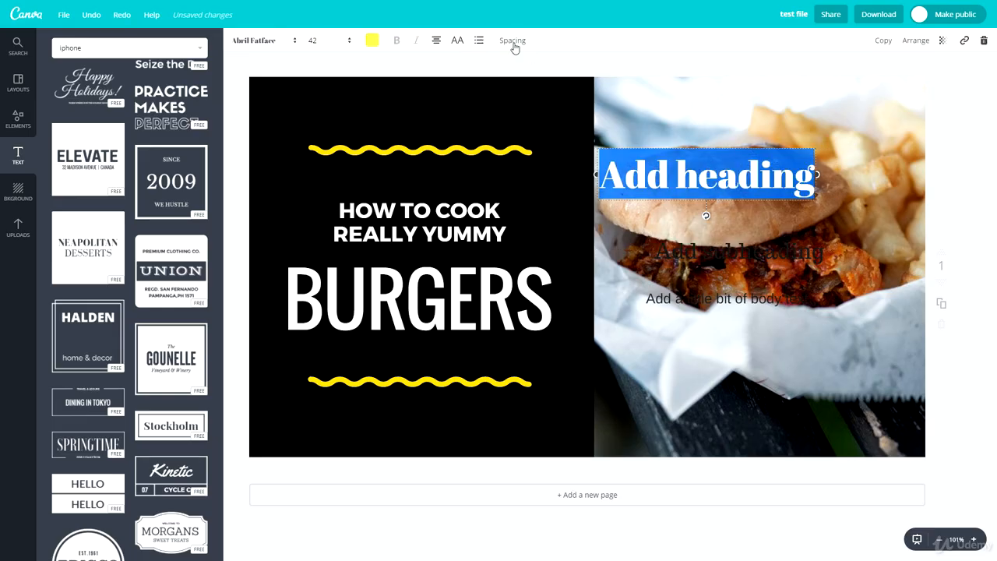
Set the yellow heading's letter spacing to 450 and its line height to 0.83
{"action": "left_click", "coordinate": [513, 43]}
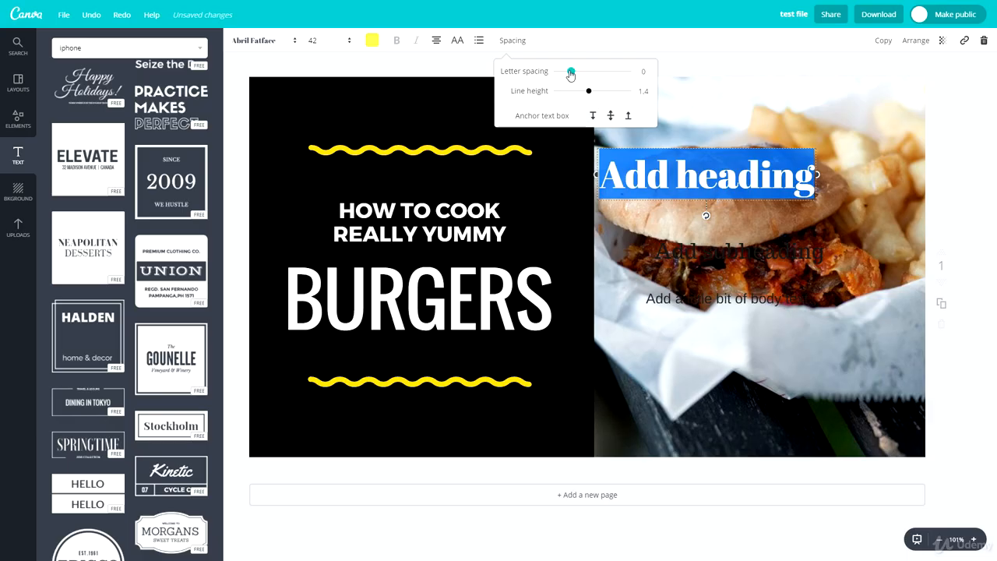
{"action": "left_click_drag", "start_coordinate": [571, 72], "coordinate": [569, 95]}
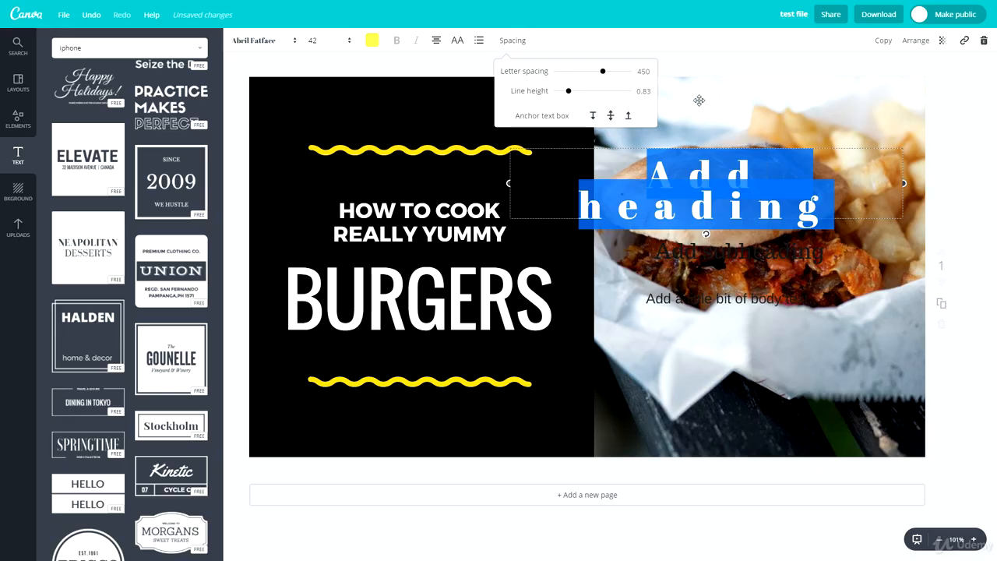
{"action": "left_click", "coordinate": [562, 44]}
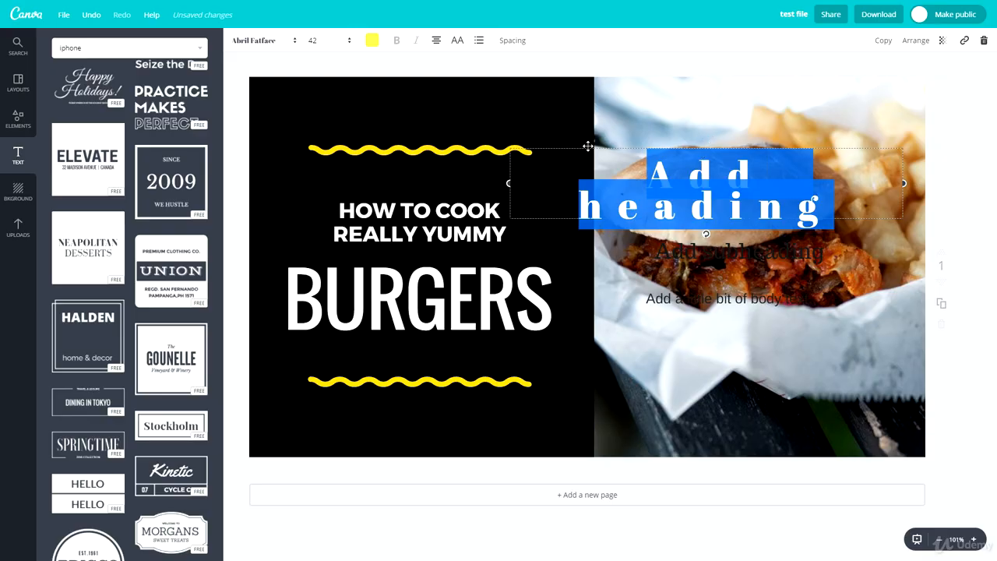
Move the yellow heading so it overlaps the "HOW TO COOK REALLY YUMMY" text and send it back behind that text
{"action": "left_click_drag", "start_coordinate": [588, 145], "coordinate": [438, 169]}
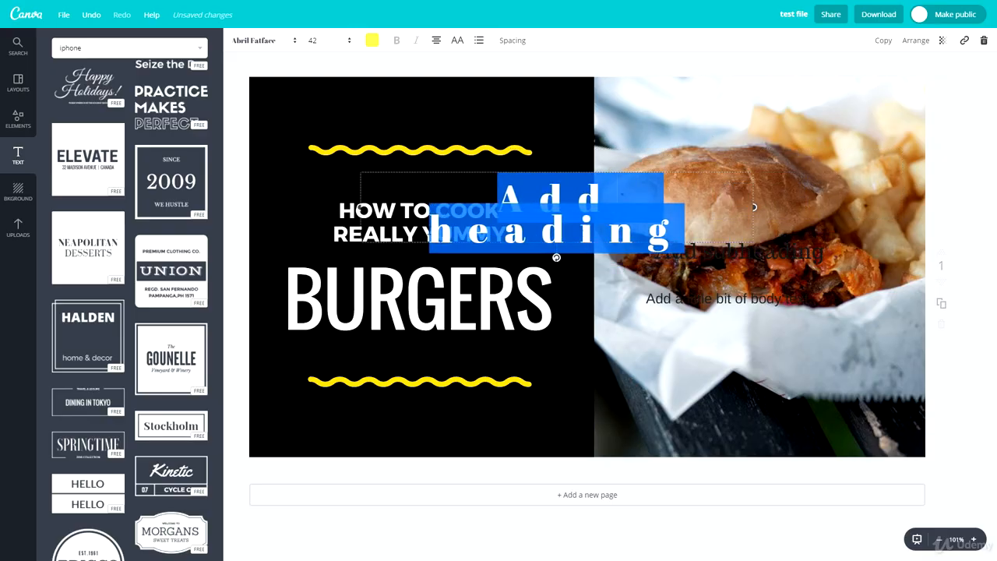
{"action": "left_click", "coordinate": [344, 267]}
{"action": "left_click", "coordinate": [561, 187]}
{"action": "left_click", "coordinate": [916, 41]}
{"action": "left_click", "coordinate": [892, 86]}
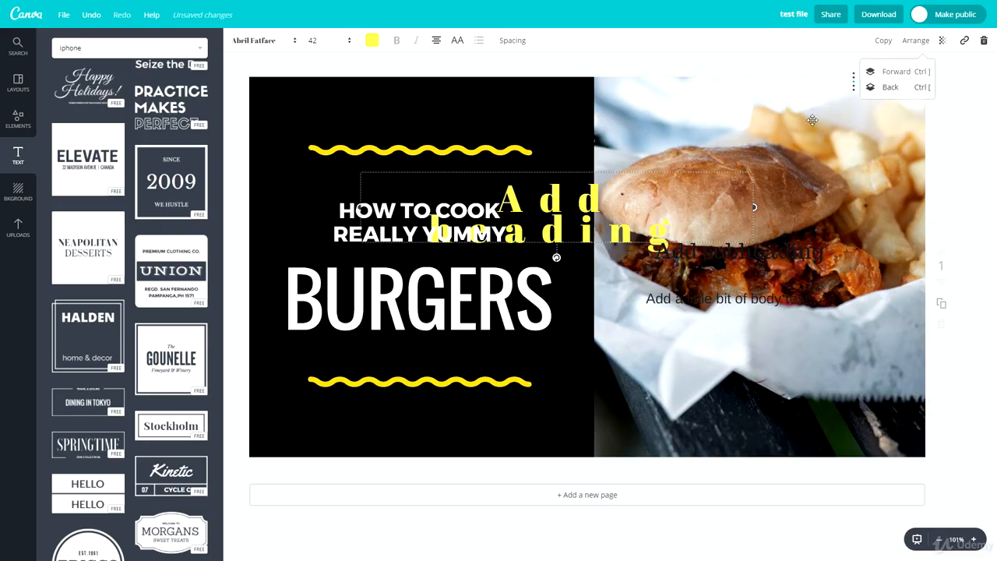
Nudge the "HOW TO COOK REALLY YUMMY" text slightly left and up, and move the yellow heading onto the upper burger photo
{"action": "left_click", "coordinate": [331, 216]}
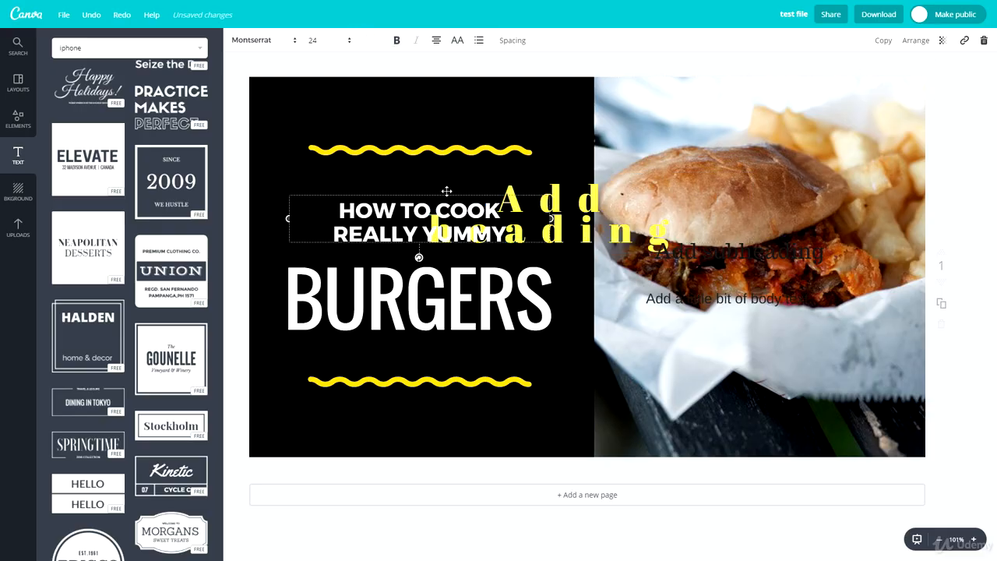
{"action": "mouse_move", "coordinate": [447, 190]}
{"action": "left_mouse_down"}
{"action": "mouse_move", "coordinate": [444, 204]}
{"action": "mouse_move", "coordinate": [429, 190]}
{"action": "left_mouse_up"}
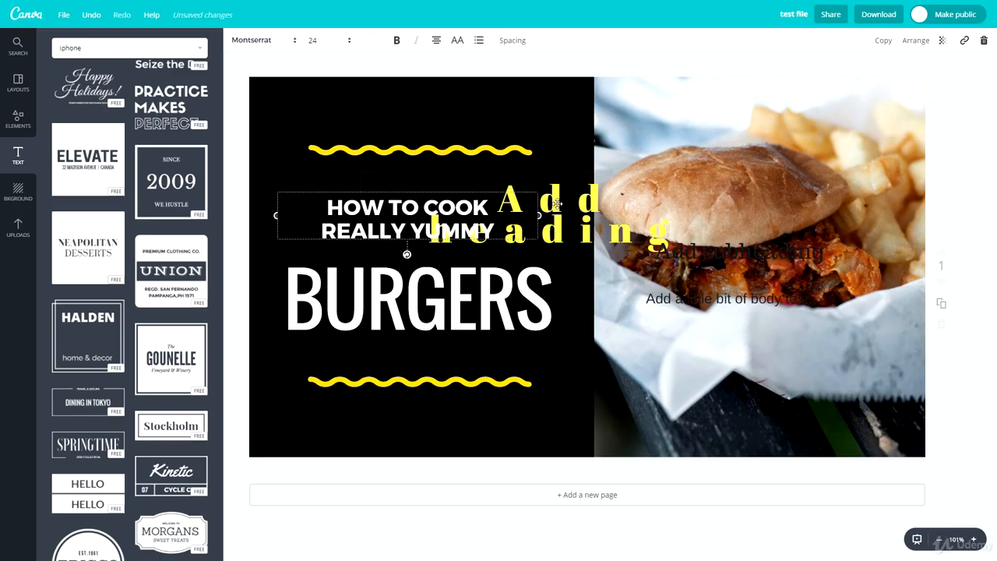
{"action": "left_click_drag", "start_coordinate": [556, 203], "coordinate": [612, 182]}
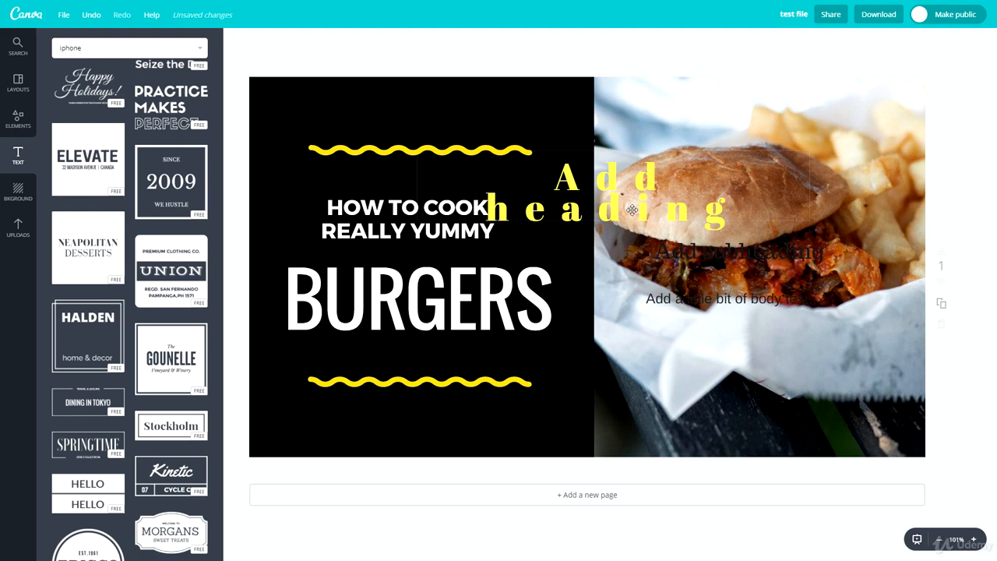
{"action": "left_click_drag", "start_coordinate": [619, 159], "coordinate": [768, 140]}
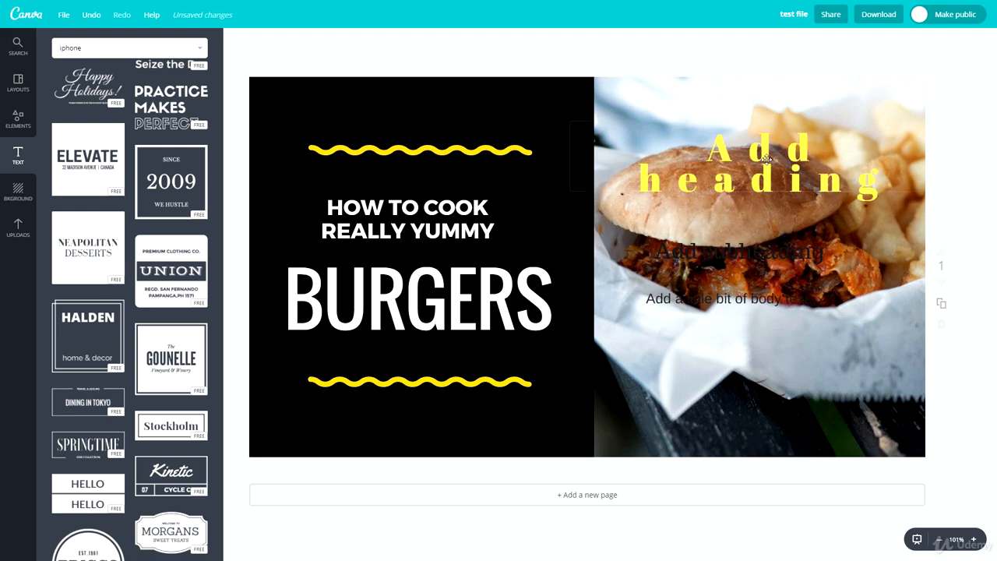
Duplicate the yellow heading and position the copy below the body text on the burger photo
{"action": "double_click", "coordinate": [757, 150]}
{"action": "left_click", "coordinate": [883, 40]}
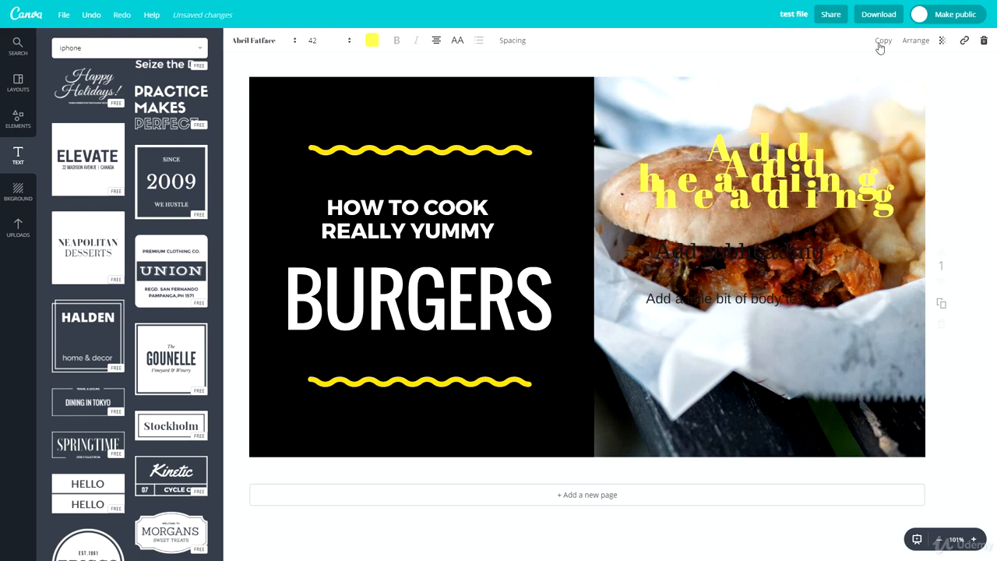
{"action": "left_click_drag", "start_coordinate": [744, 160], "coordinate": [741, 343]}
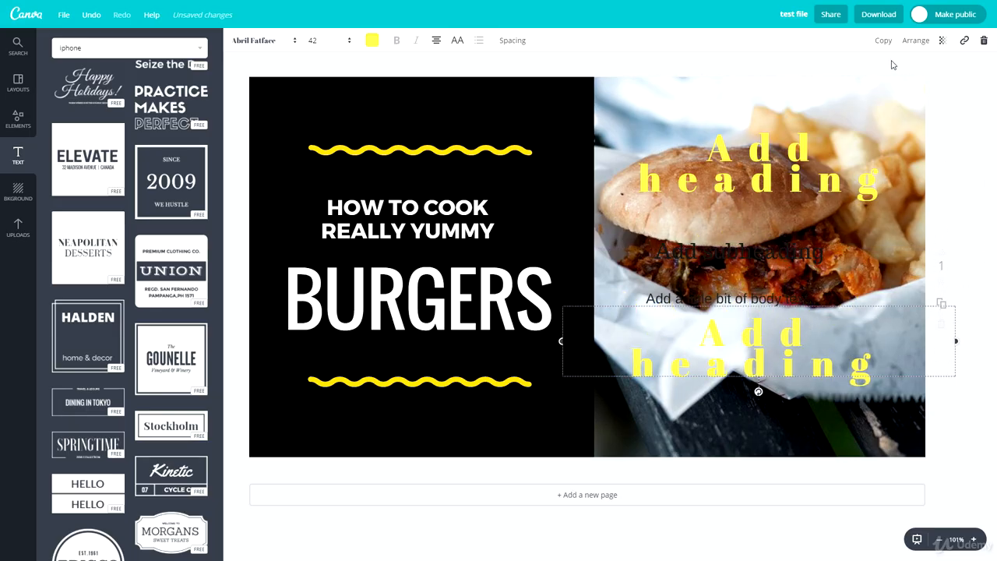
Check the lower heading copy's transparency and link options, leaving transparency at 100, and delete the copy
{"action": "left_click", "coordinate": [943, 40]}
{"action": "mouse_move", "coordinate": [924, 74]}
{"action": "left_mouse_down"}
{"action": "mouse_move", "coordinate": [835, 76]}
{"action": "mouse_move", "coordinate": [929, 76]}
{"action": "left_mouse_up"}
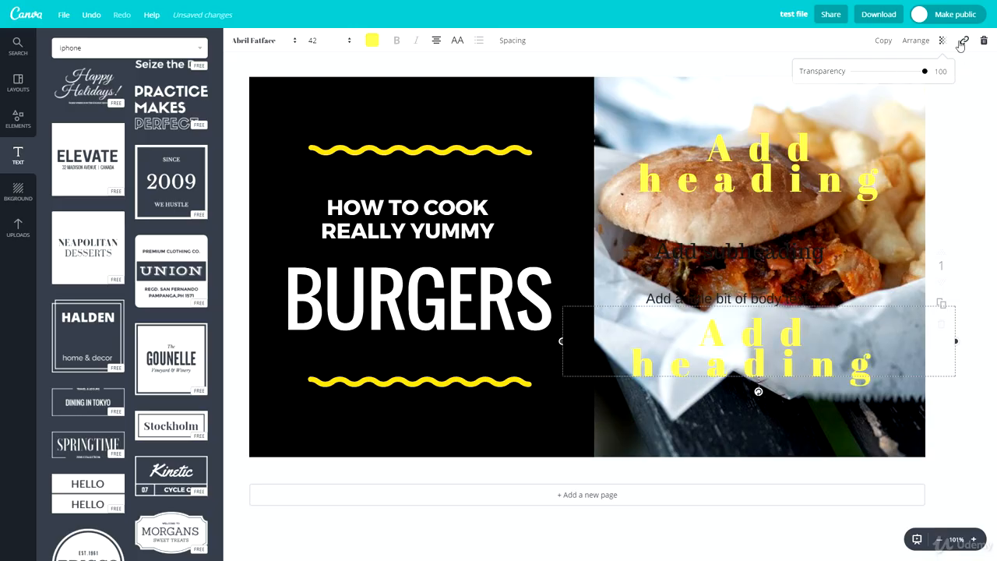
{"action": "left_click", "coordinate": [961, 42]}
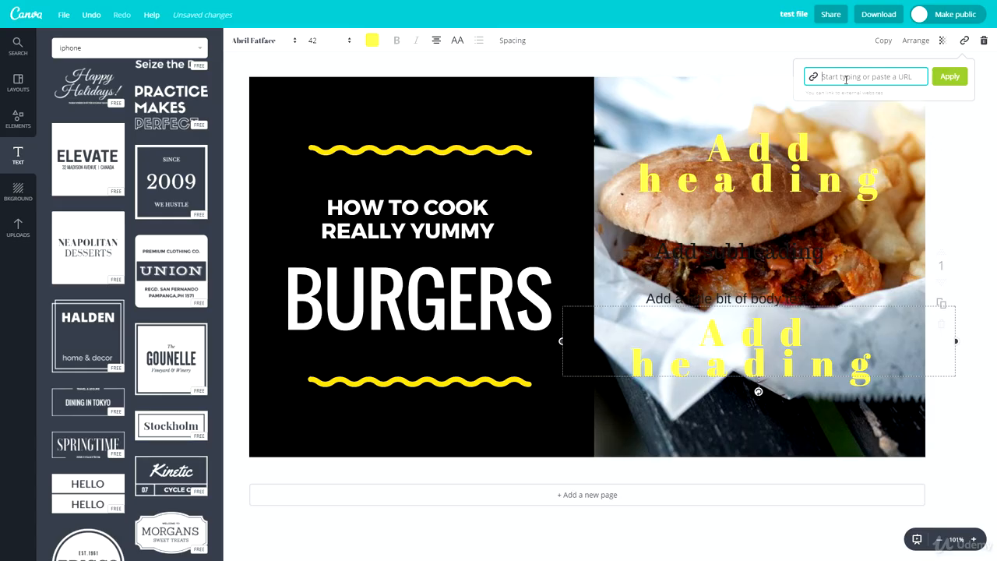
{"action": "left_click", "coordinate": [982, 42]}
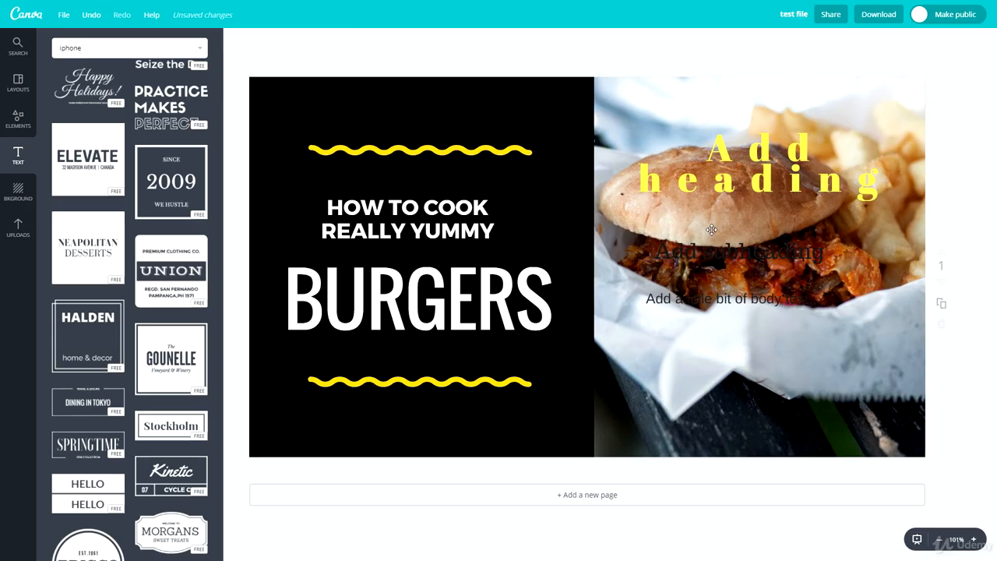
Apply the pale green circle-patterned background and shift the burger photo slightly to reveal it
{"action": "left_click", "coordinate": [11, 201]}
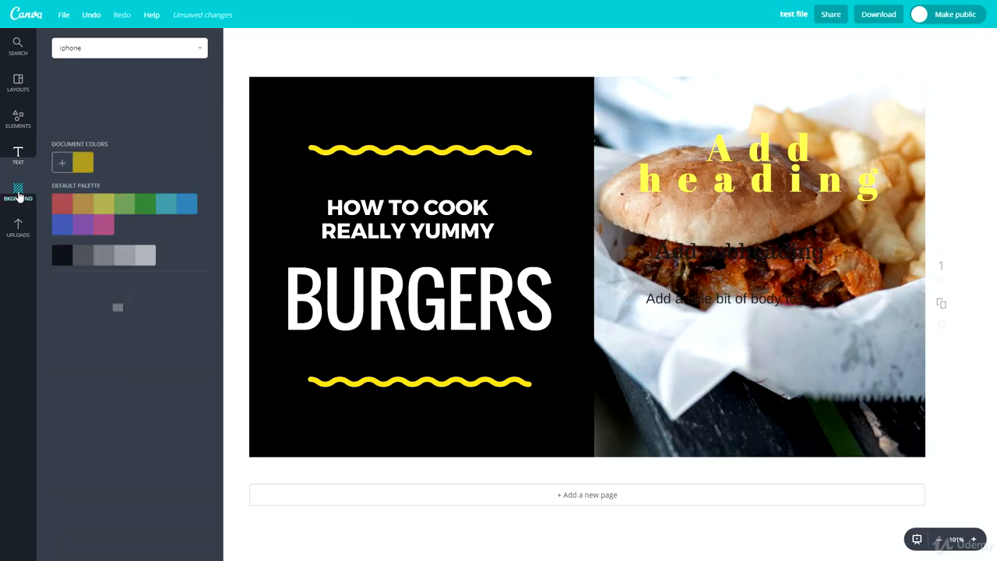
{"action": "scroll", "coordinate": [86, 253], "scroll_direction": "down", "scroll_amount": 3}
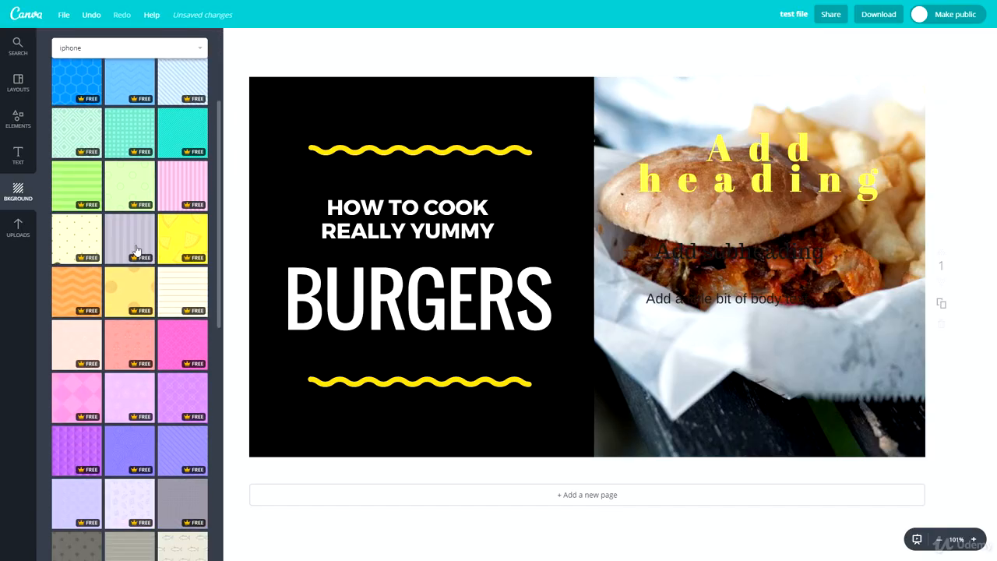
{"action": "left_click", "coordinate": [129, 178]}
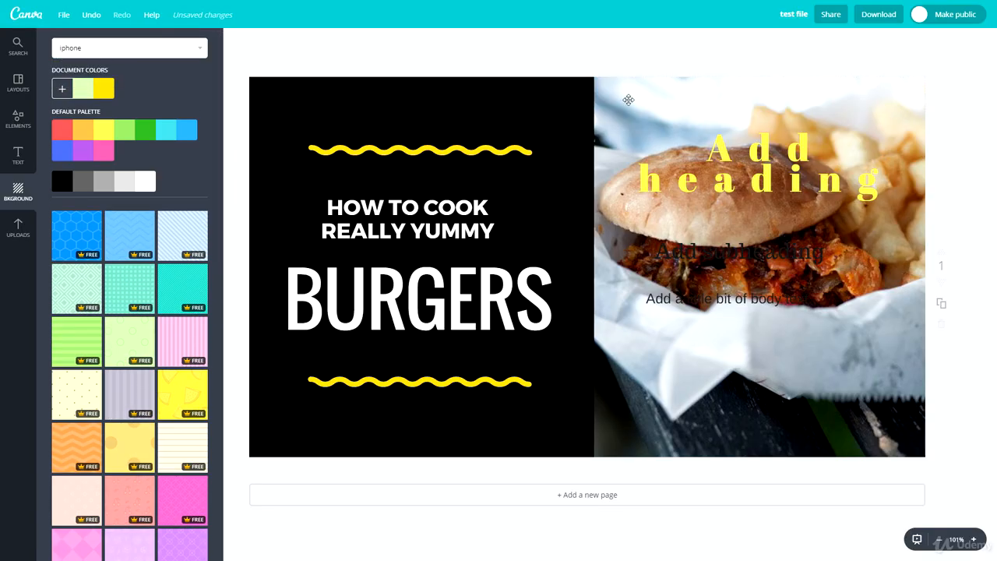
{"action": "mouse_move", "coordinate": [629, 99]}
{"action": "left_mouse_down"}
{"action": "mouse_move", "coordinate": [549, 335]}
{"action": "mouse_move", "coordinate": [663, 202]}
{"action": "mouse_move", "coordinate": [654, 140]}
{"action": "mouse_move", "coordinate": [630, 101]}
{"action": "left_mouse_up"}
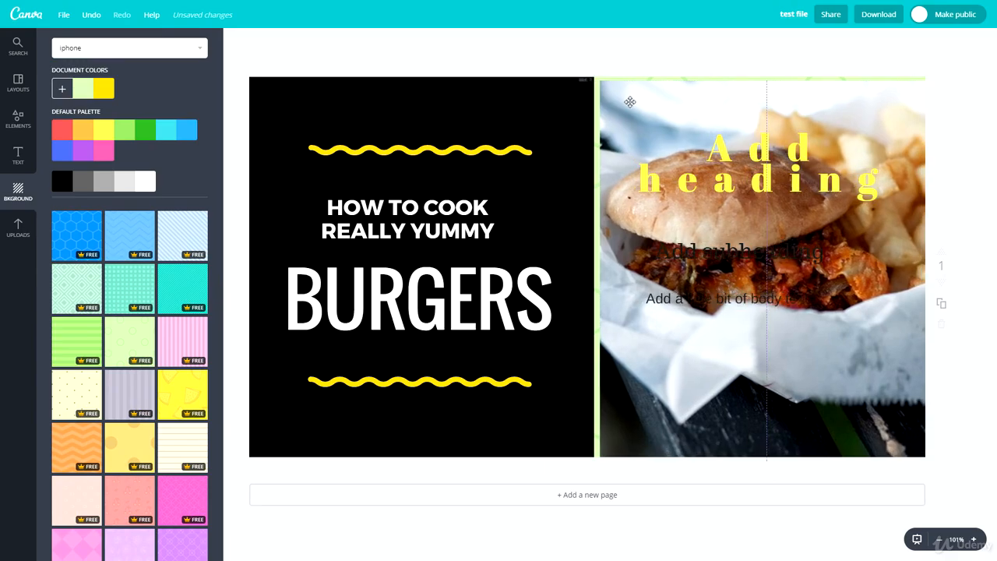
Apply the mint green checked background and move the burger photo down to expose it
{"action": "left_click", "coordinate": [129, 289]}
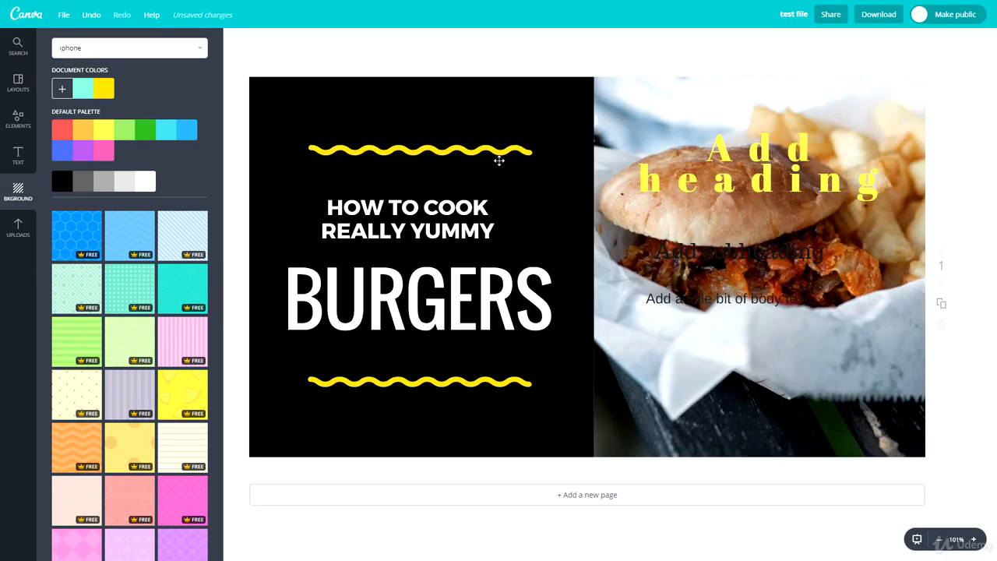
{"action": "left_click_drag", "start_coordinate": [681, 113], "coordinate": [645, 395]}
{"action": "left_click_drag", "start_coordinate": [703, 125], "coordinate": [693, 119]}
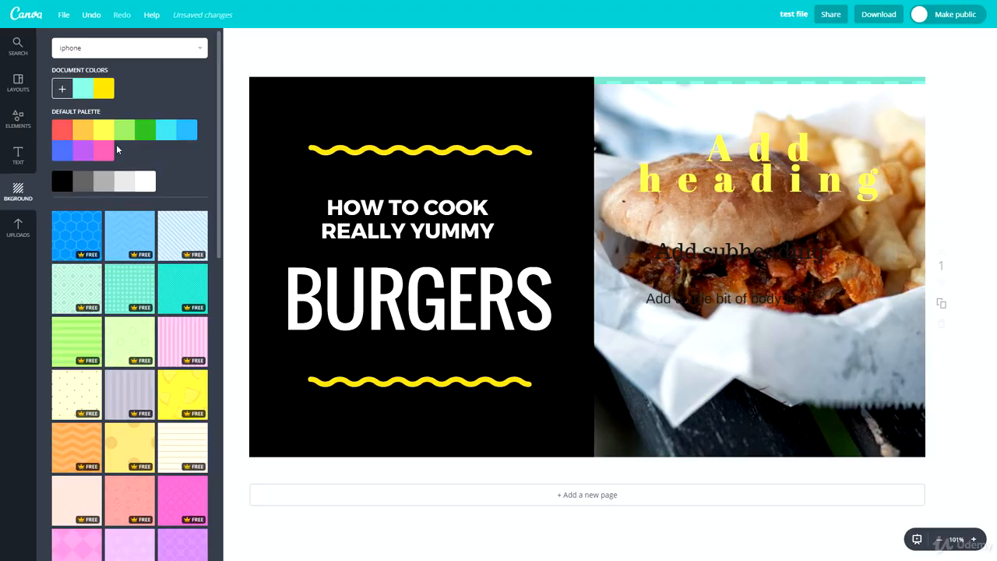
{"action": "left_click_drag", "start_coordinate": [684, 114], "coordinate": [670, 230]}
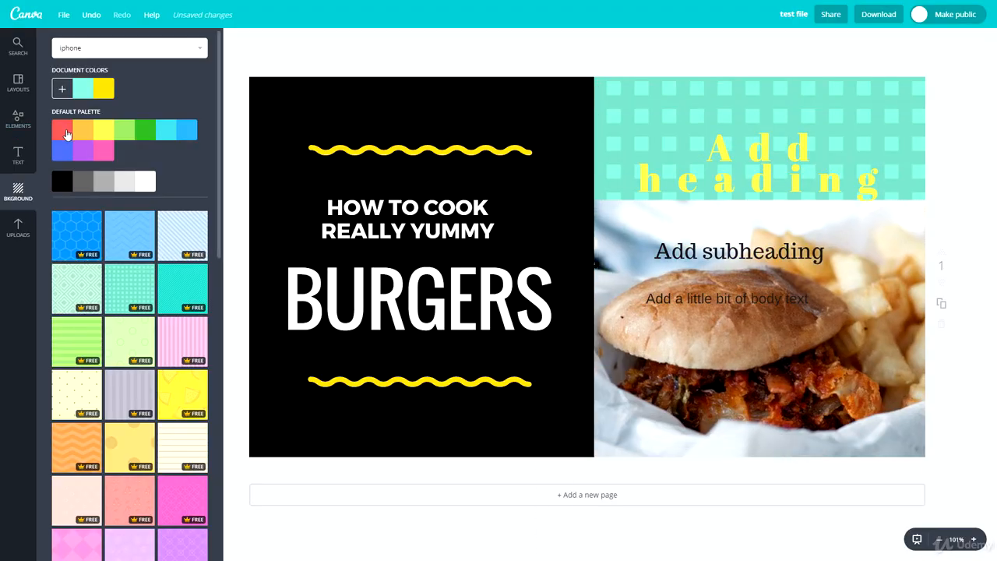
Move the mint checked pattern and the yellow heading down the page, and fill the background with light green from the default palette
{"action": "left_click", "coordinate": [655, 104]}
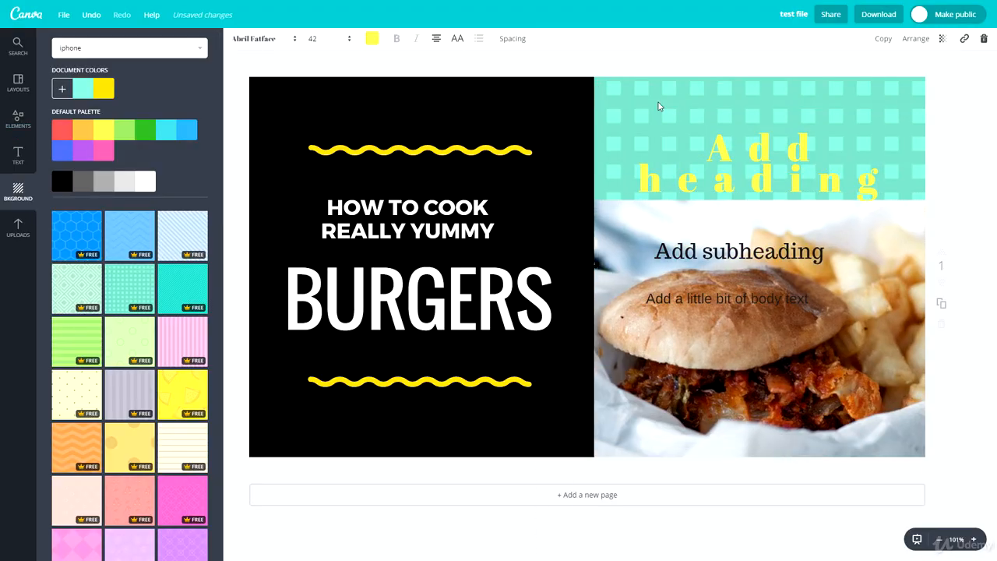
{"action": "left_click_drag", "start_coordinate": [654, 104], "coordinate": [624, 476]}
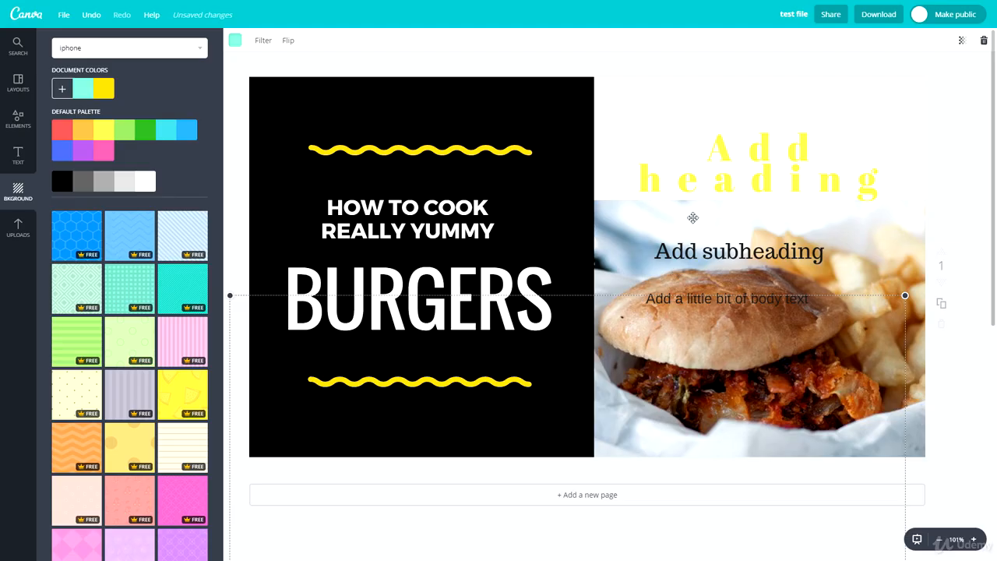
{"action": "left_click_drag", "start_coordinate": [669, 141], "coordinate": [642, 334]}
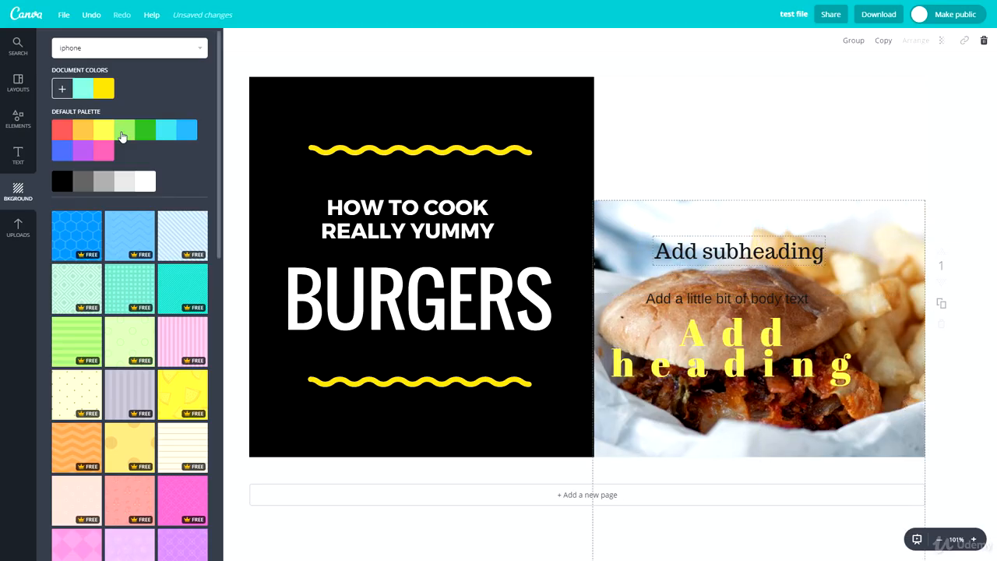
{"action": "left_click", "coordinate": [125, 130]}
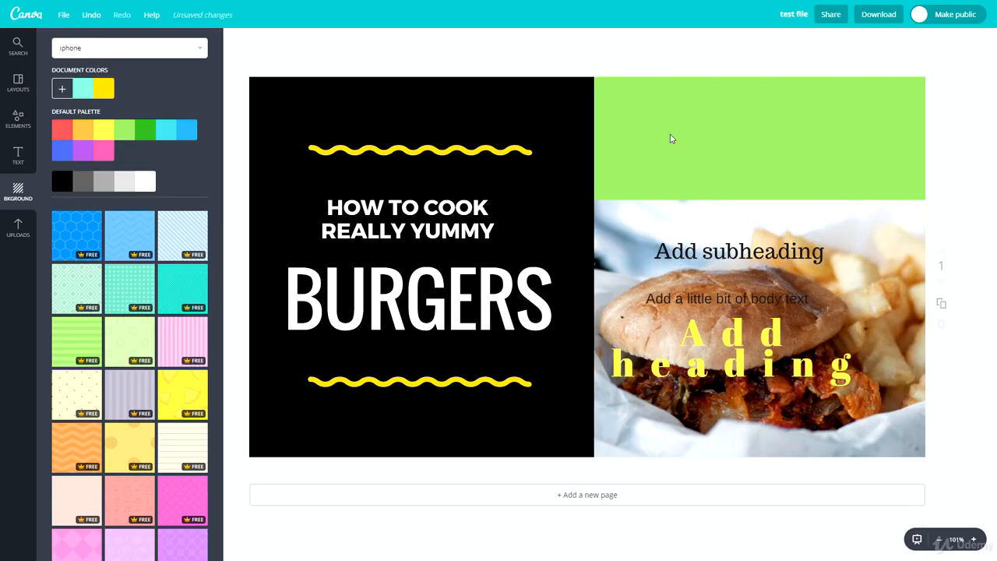
Move the black panel, its text and the upper wavy line down, and delete every element on the page
{"action": "left_click_drag", "start_coordinate": [507, 197], "coordinate": [507, 321]}
{"action": "left_click_drag", "start_coordinate": [519, 148], "coordinate": [567, 304]}
{"action": "left_click_drag", "start_coordinate": [565, 311], "coordinate": [551, 445]}
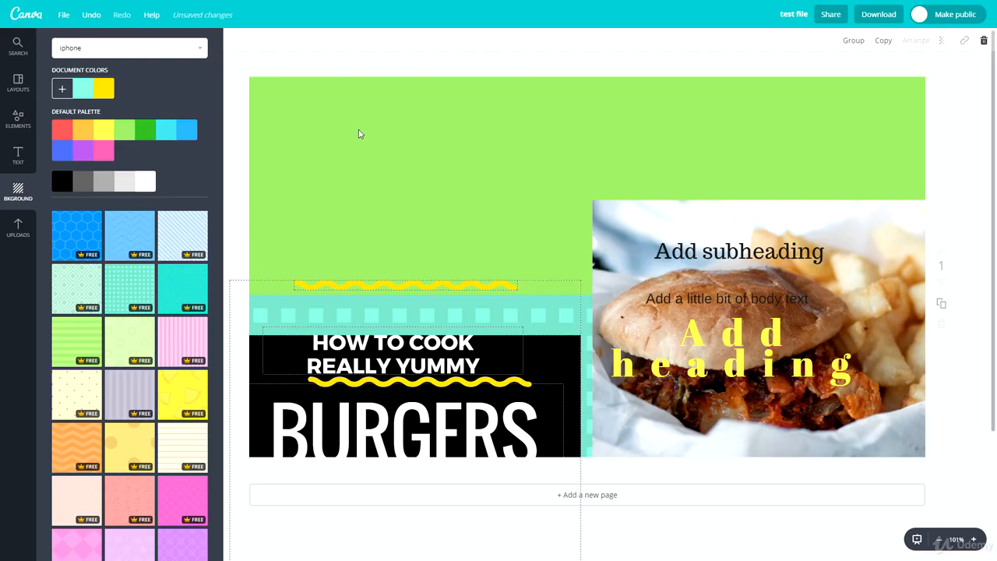
{"action": "left_click_drag", "start_coordinate": [343, 122], "coordinate": [808, 472]}
{"action": "key", "text": "Delete"}
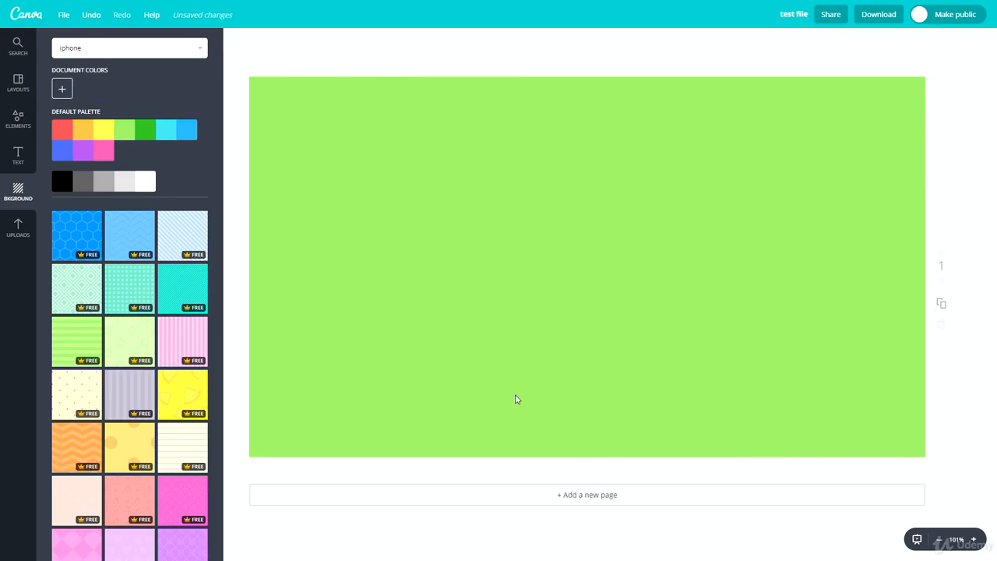
{"action": "left_click_drag", "start_coordinate": [296, 190], "coordinate": [852, 499]}
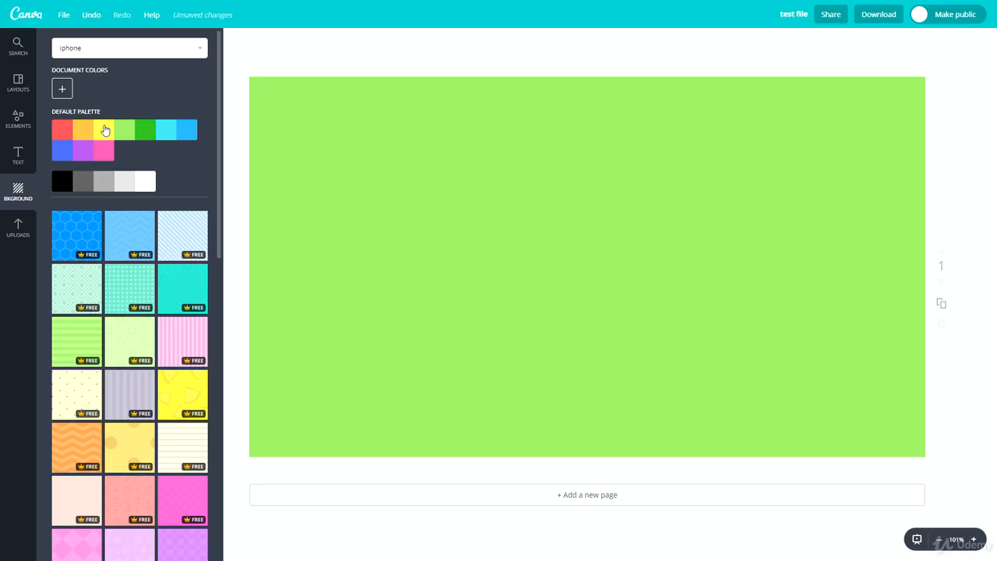
Try the orange background colour and set the page background to bright blue from the default palette
{"action": "left_click", "coordinate": [75, 131]}
{"action": "left_click", "coordinate": [186, 128]}
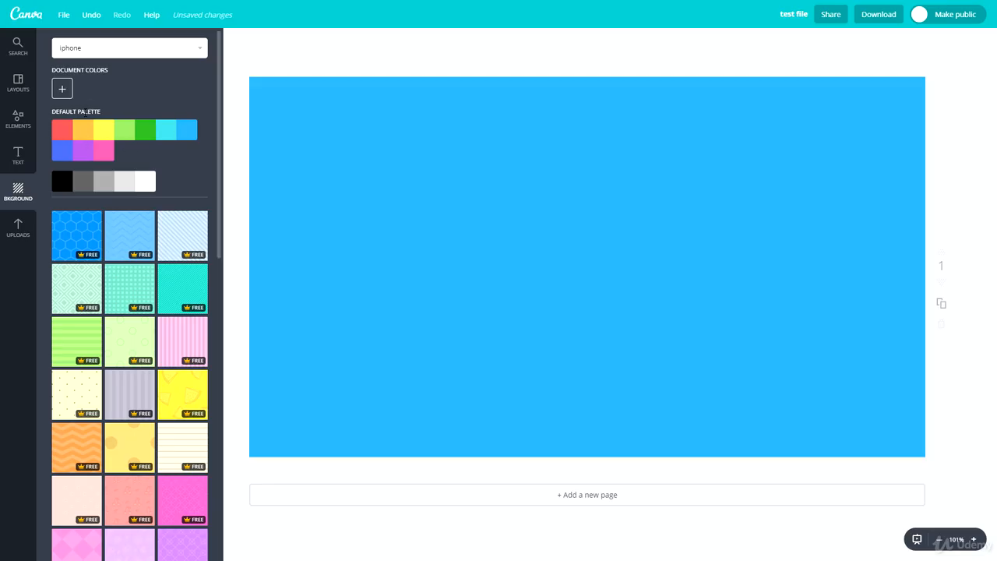
{"action": "scroll", "coordinate": [99, 222], "scroll_direction": "down", "scroll_amount": 4}
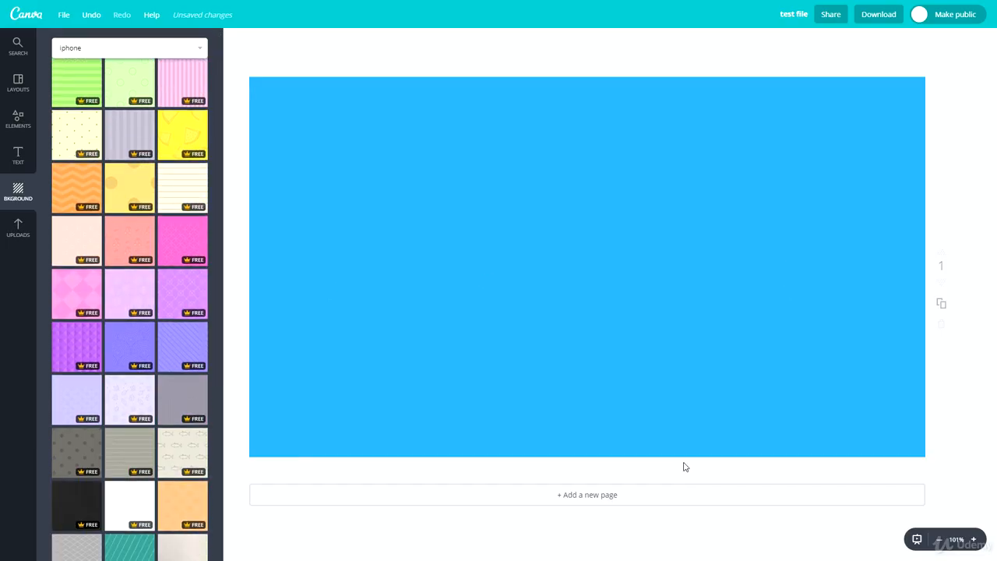
Add a second page, duplicate it, and delete both extra pages
{"action": "left_click", "coordinate": [594, 496]}
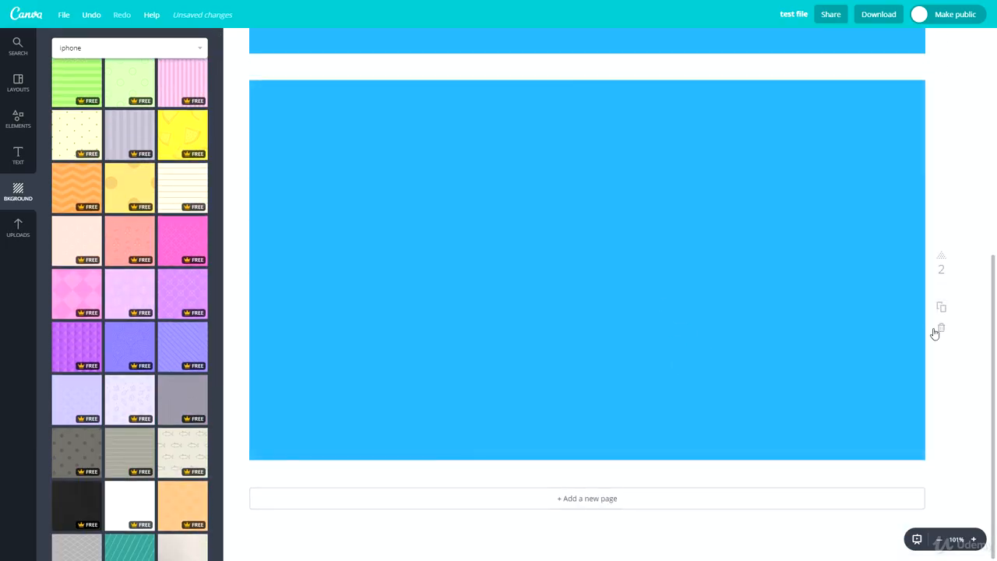
{"action": "left_click", "coordinate": [940, 308]}
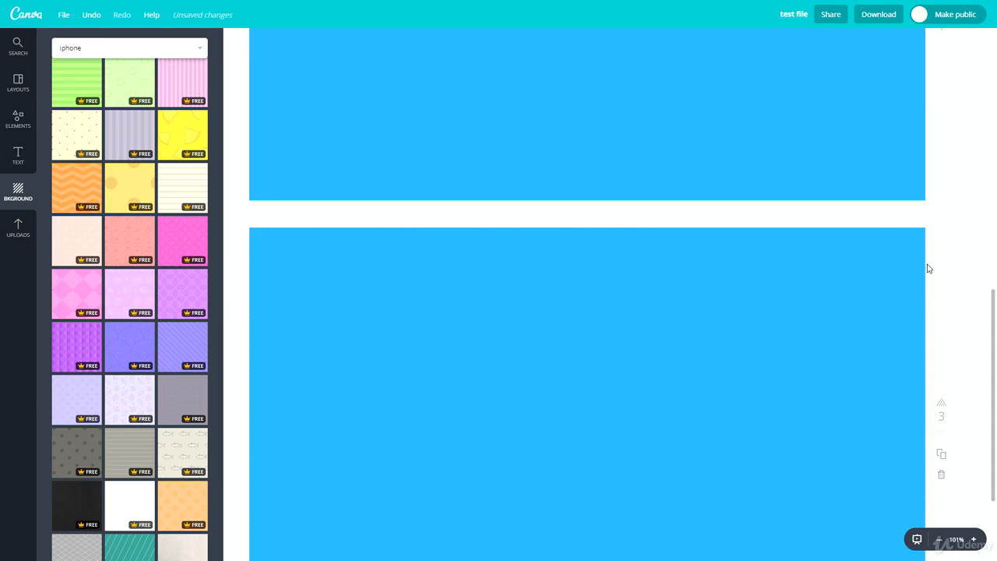
{"action": "scroll", "coordinate": [929, 354], "scroll_direction": "down", "scroll_amount": 2}
{"action": "left_click", "coordinate": [939, 328]}
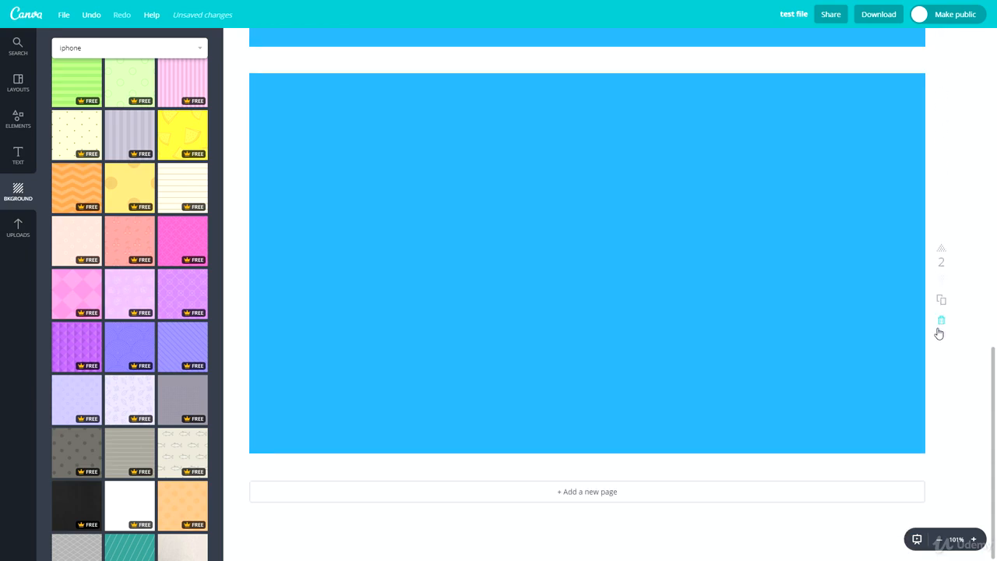
{"action": "left_click", "coordinate": [939, 329]}
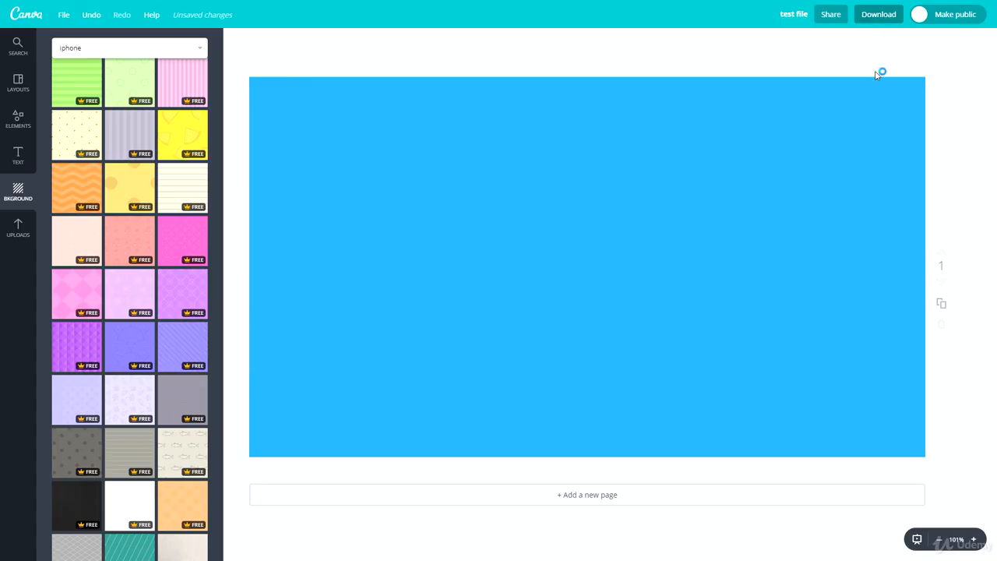
Duplicate the blue page and try page 3 as the PNG download's page range, leaving the download options without downloading
{"action": "left_click", "coordinate": [932, 304]}
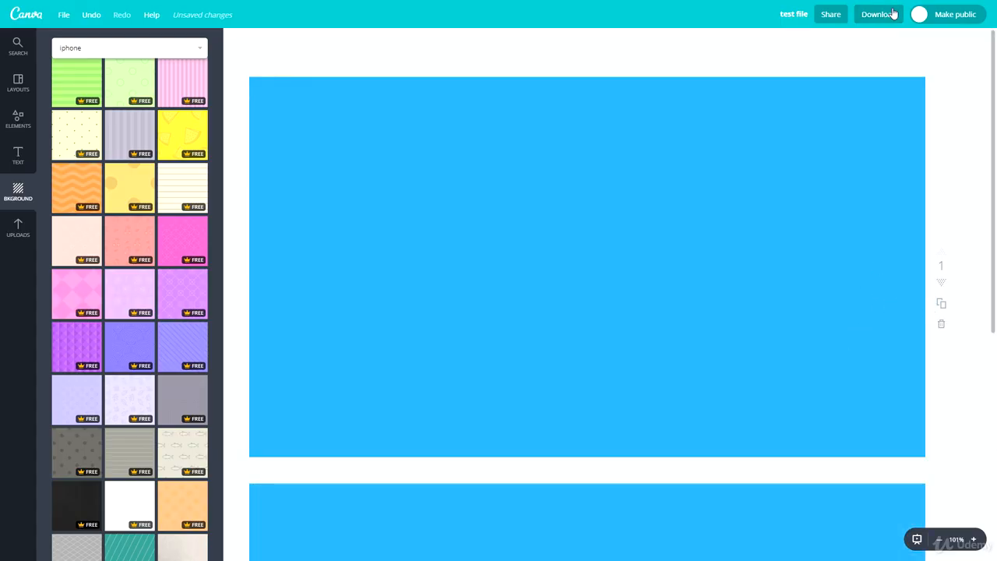
{"action": "left_click", "coordinate": [880, 15]}
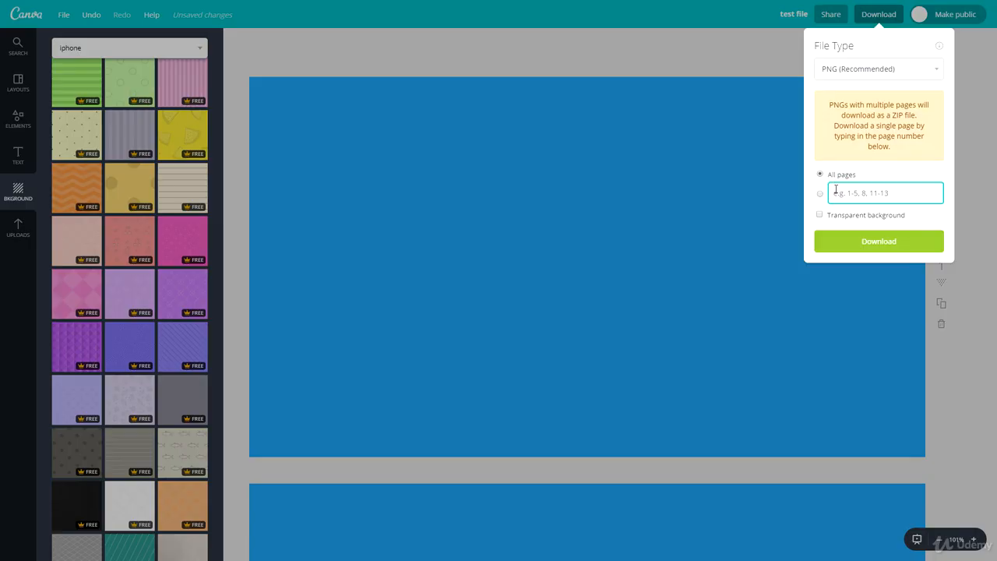
{"action": "type", "text": "3"}
{"action": "left_click", "coordinate": [574, 168]}
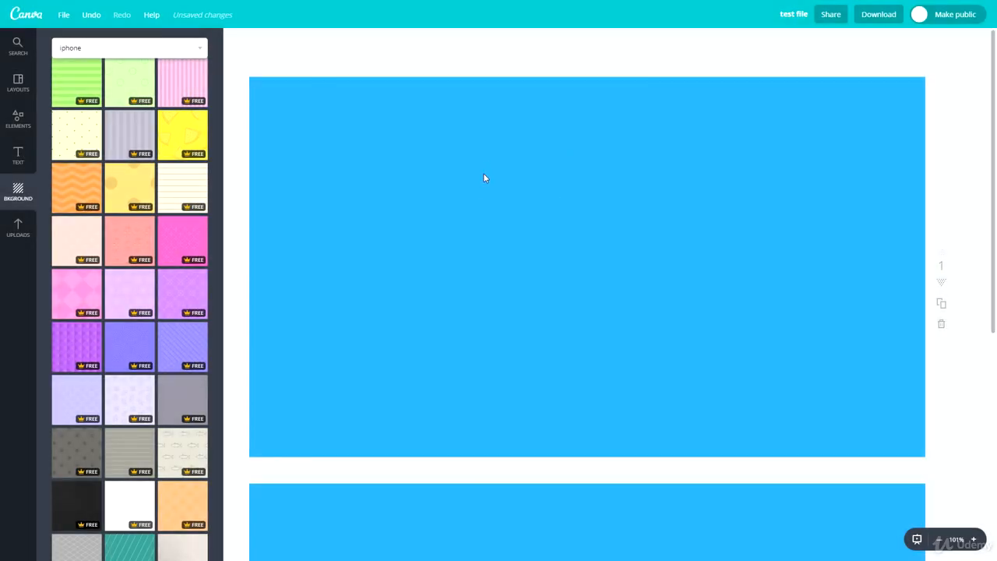
{"action": "left_click", "coordinate": [879, 15]}
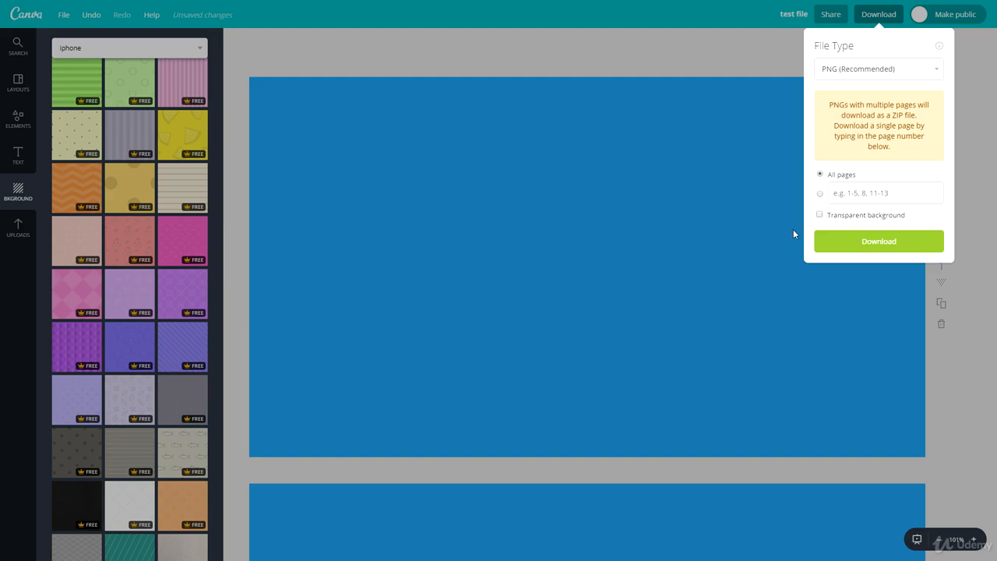
{"action": "left_click", "coordinate": [700, 234]}
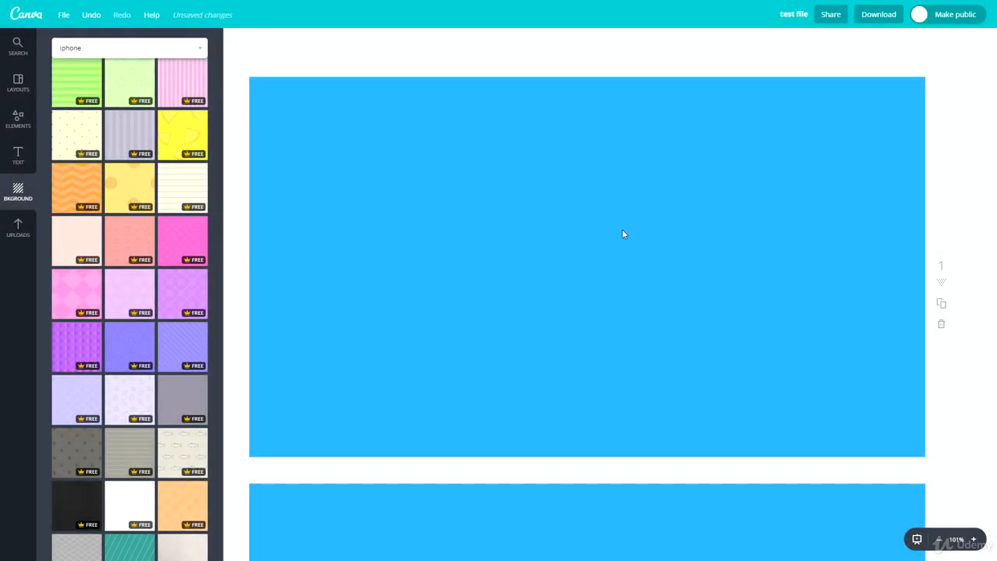
Place the uploaded image of dollar-bill balls on the first page, reposition it and delete it
{"action": "left_click", "coordinate": [19, 226]}
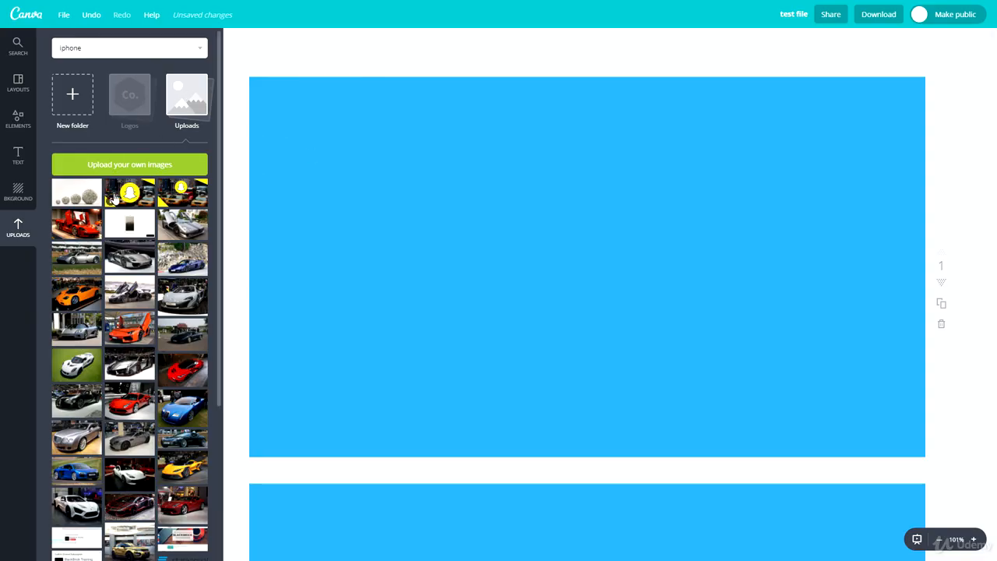
{"action": "left_click_drag", "start_coordinate": [65, 192], "coordinate": [468, 187]}
{"action": "left_click_drag", "start_coordinate": [525, 173], "coordinate": [436, 210]}
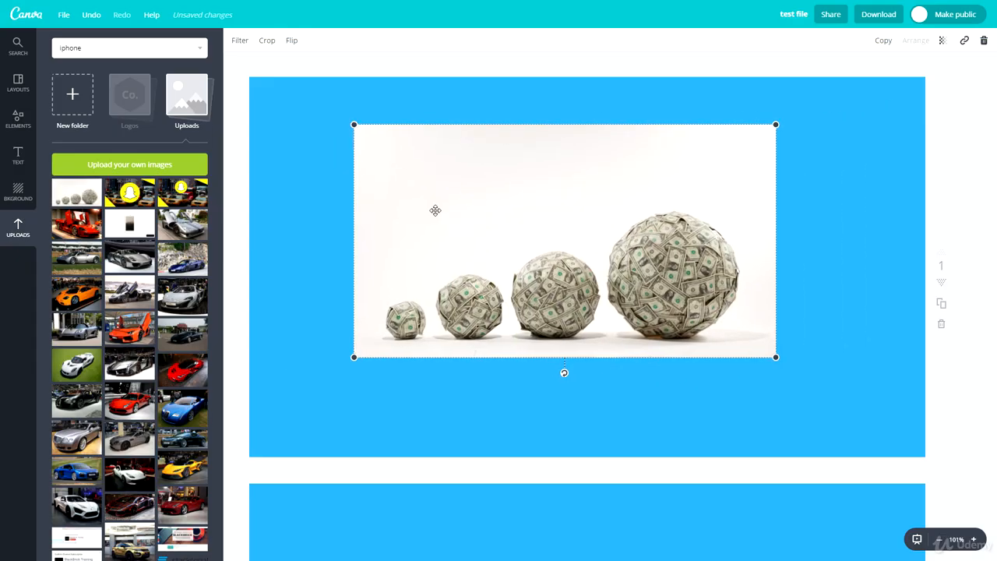
{"action": "key", "text": "Delete"}
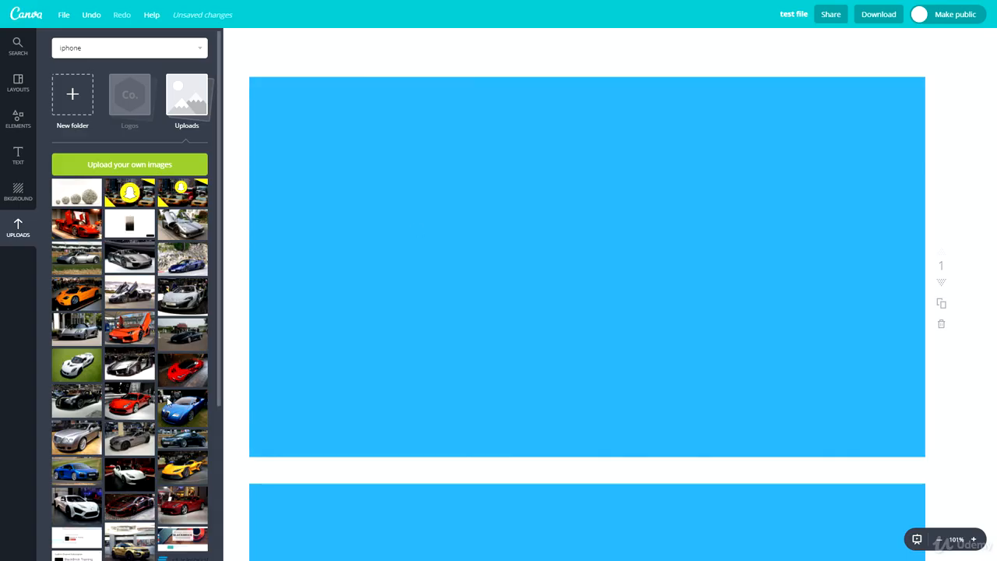
Look through the uploaded images, from the car photos to the BlackBrick Training and Udemy logos
{"action": "scroll", "coordinate": [238, 428], "scroll_direction": "down", "scroll_amount": 3}
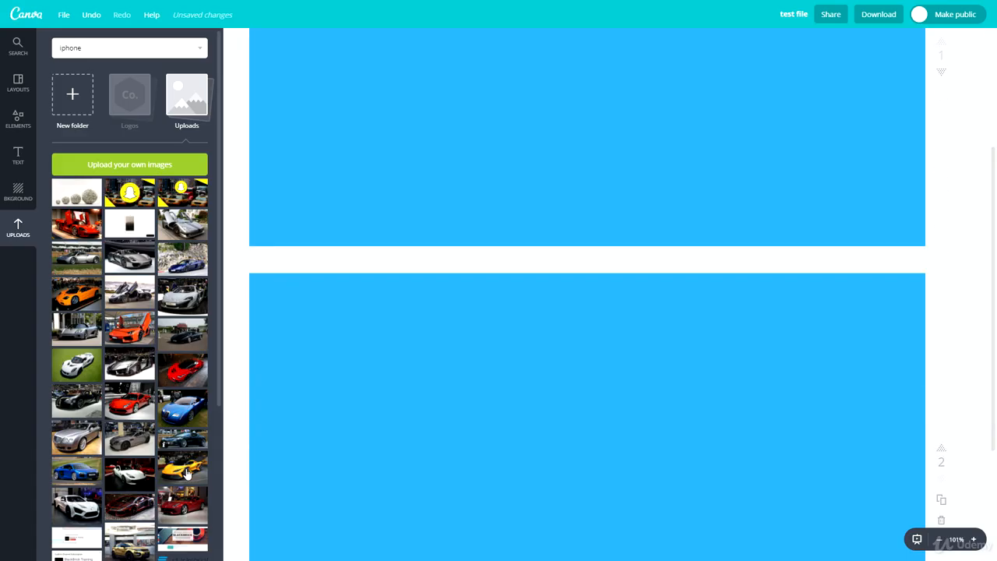
{"action": "scroll", "coordinate": [173, 472], "scroll_direction": "down", "scroll_amount": 2}
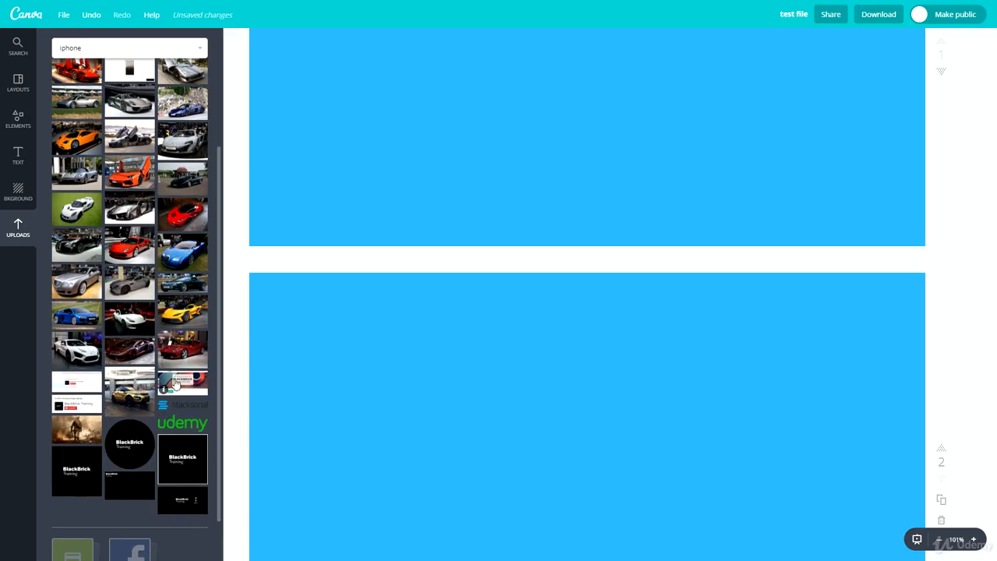
{"action": "left_click_drag", "start_coordinate": [176, 384], "coordinate": [372, 356]}
{"action": "scroll", "coordinate": [145, 339], "scroll_direction": "up", "scroll_amount": 2}
Clear the "iphone" image search term and look over both blue pages and the listed phone photos
{"action": "left_click", "coordinate": [23, 45]}
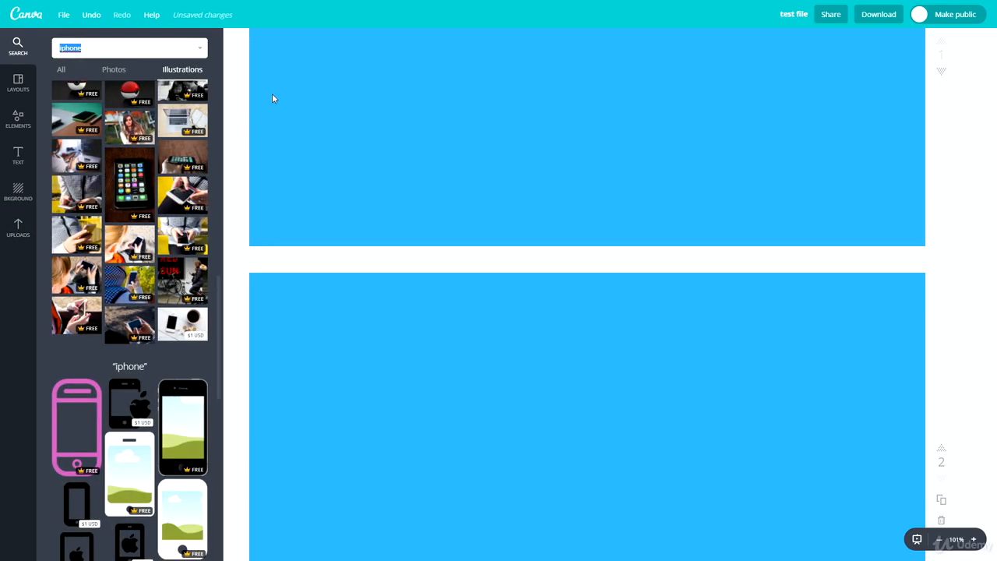
{"action": "key", "text": "BackSpace"}
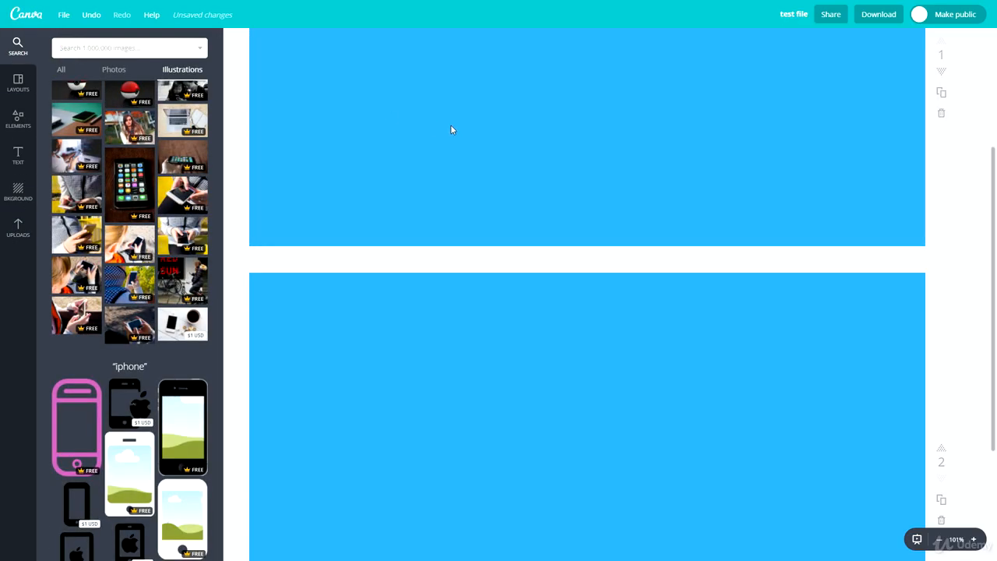
{"action": "left_click", "coordinate": [472, 176]}
{"action": "scroll", "coordinate": [476, 175], "scroll_direction": "up", "scroll_amount": 3}
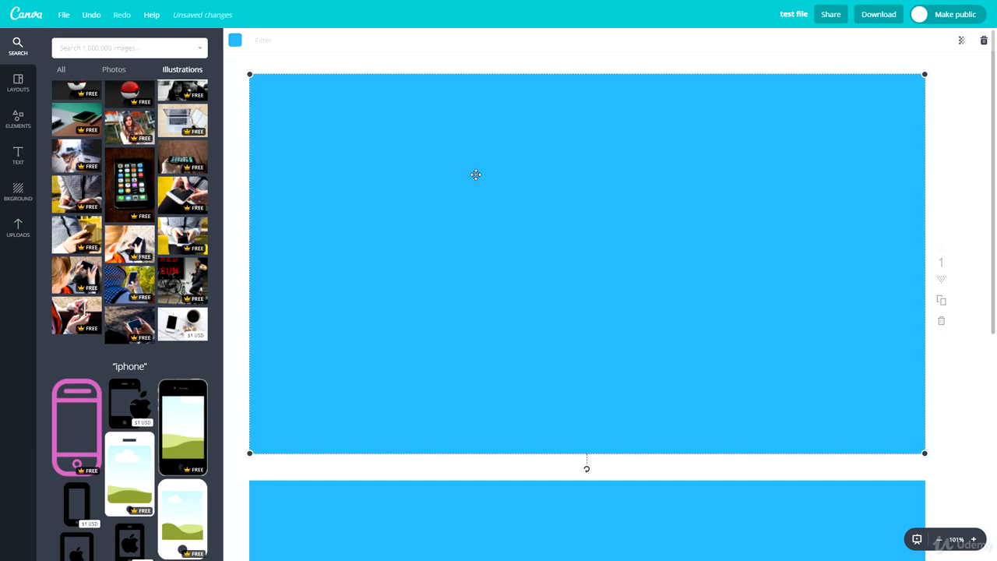
{"action": "scroll", "coordinate": [403, 185], "scroll_direction": "down", "scroll_amount": 3}
{"action": "scroll", "coordinate": [400, 207], "scroll_direction": "down", "scroll_amount": 3}
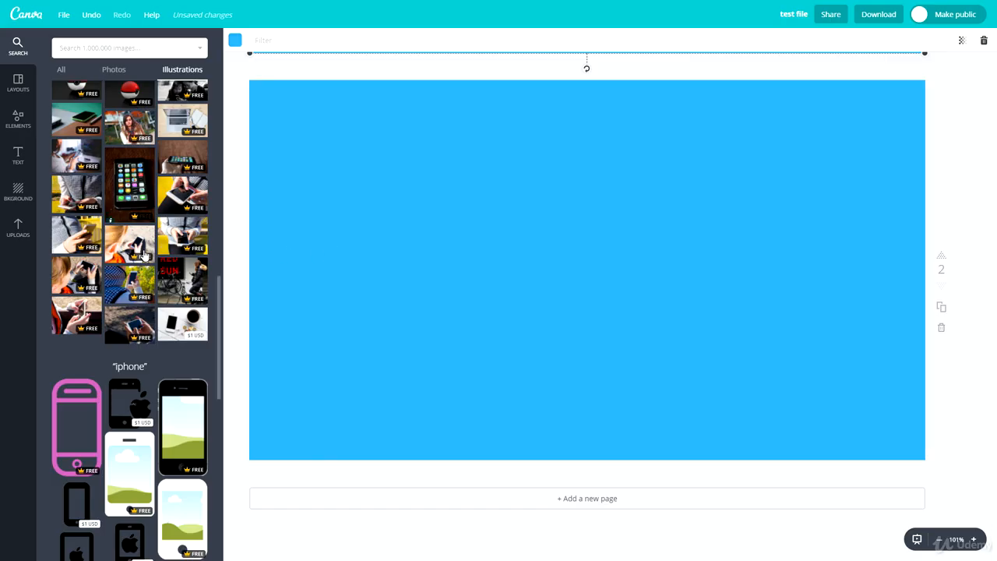
{"action": "scroll", "coordinate": [147, 312], "scroll_direction": "down", "scroll_amount": 3}
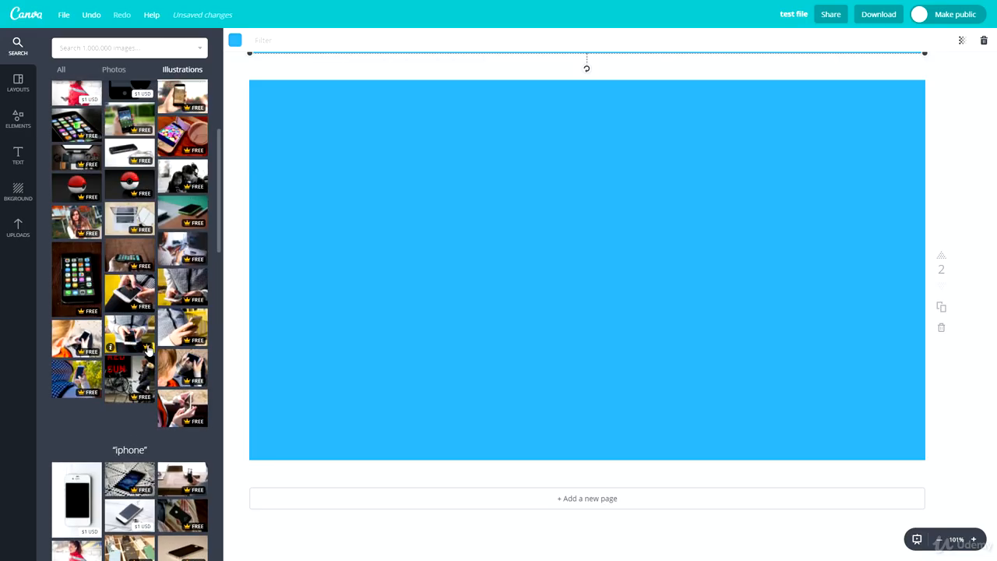